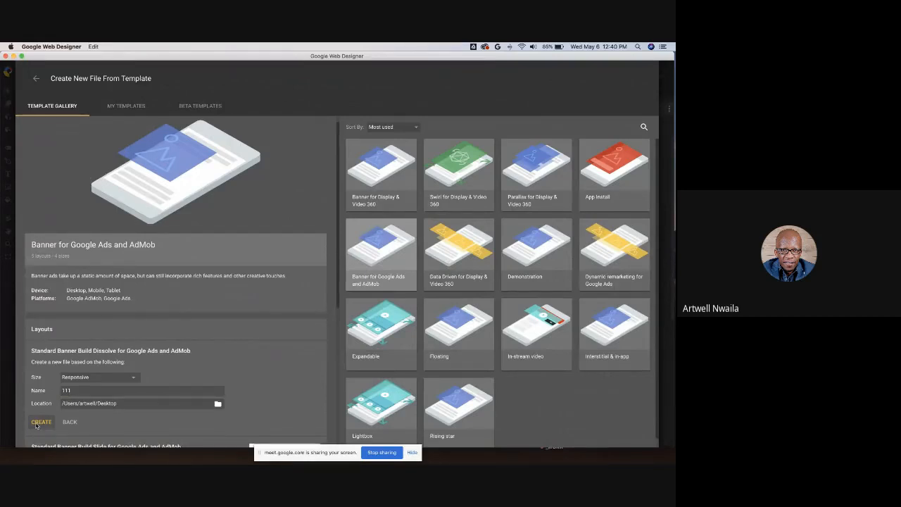
- Create the file 111 from the Standard Banner Build Dissolve template and preview it in Chrome
click(40, 423)
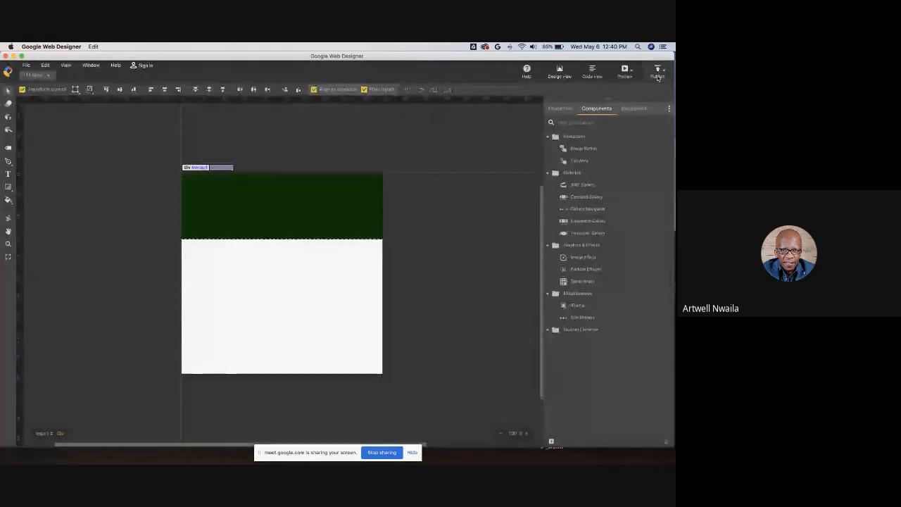
click(624, 70)
click(604, 92)
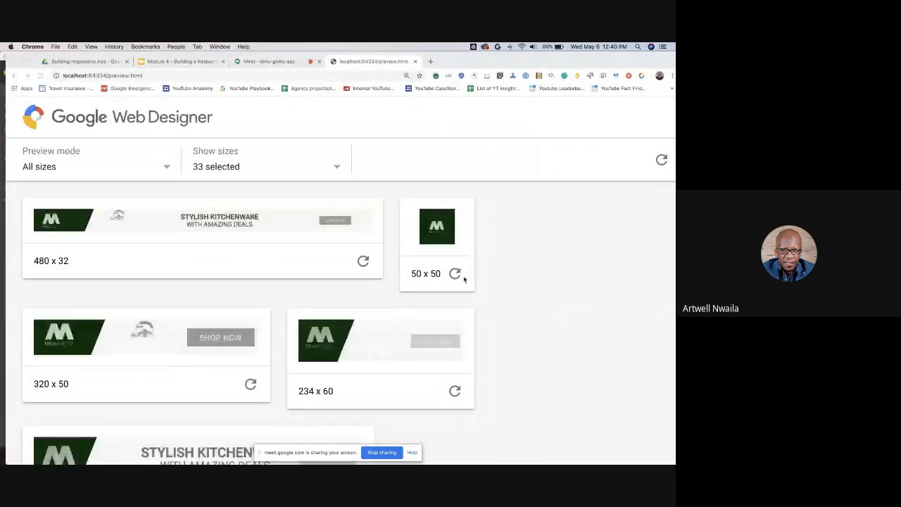
- Scroll through the preview to examine how the template banner renders at each ad size
scroll(405, 247, down, 3)
scroll(405, 248, down, 3)
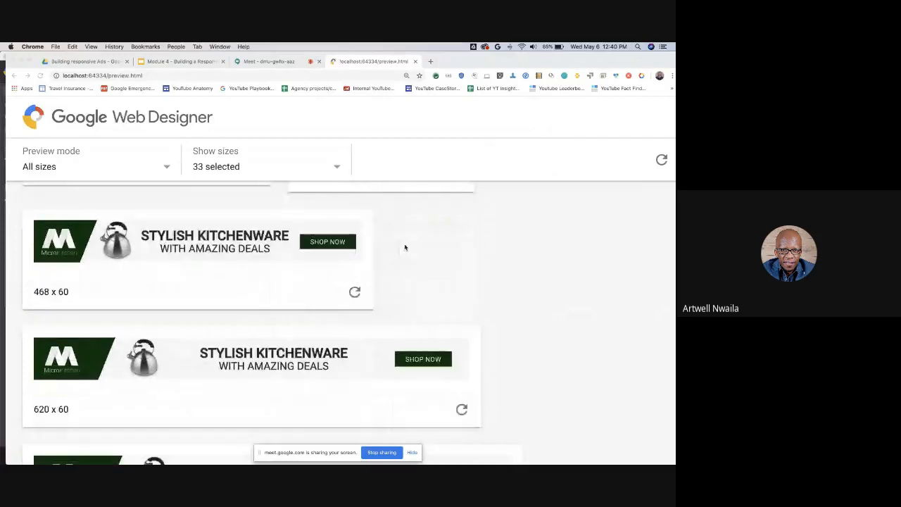
scroll(404, 247, down, 4)
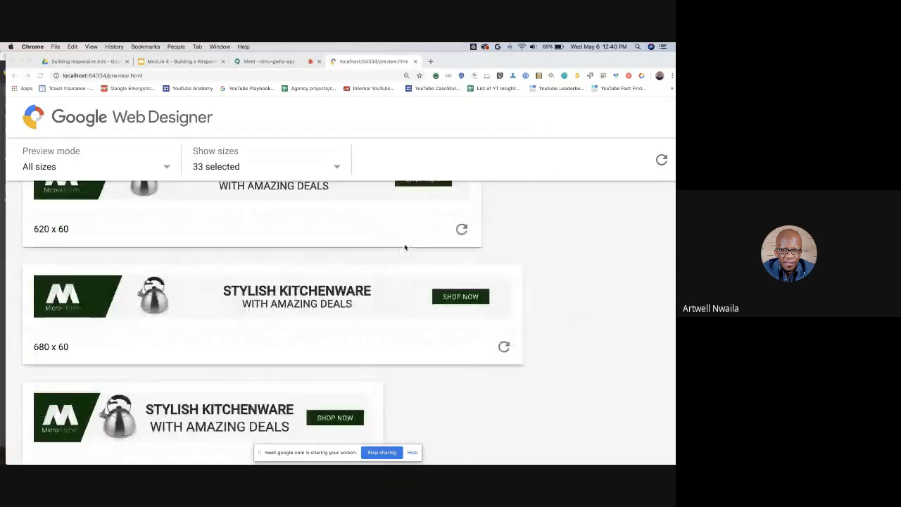
scroll(405, 247, down, 5)
scroll(405, 247, up, 1)
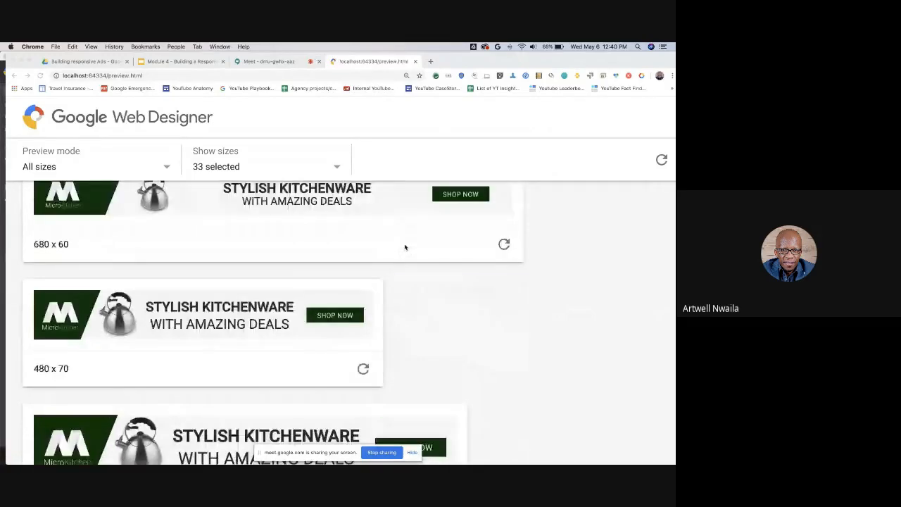
scroll(404, 247, down, 5)
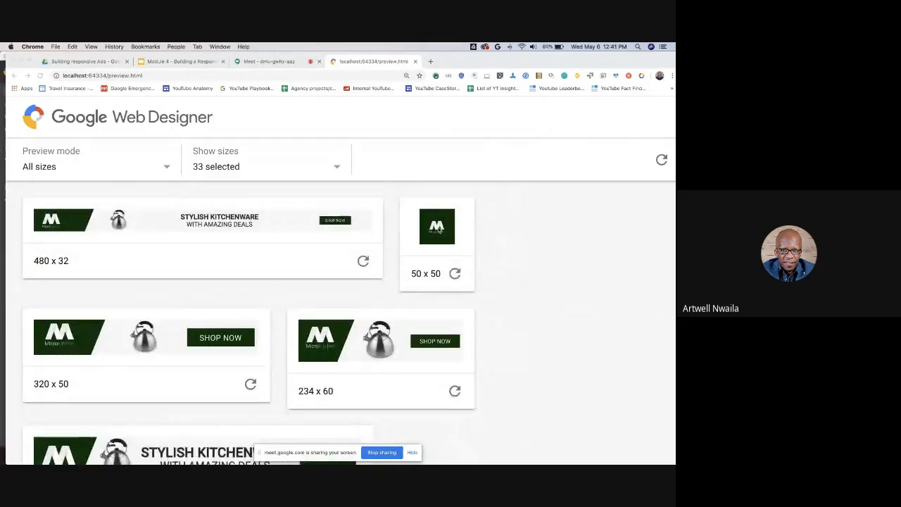
scroll(209, 230, down, 1)
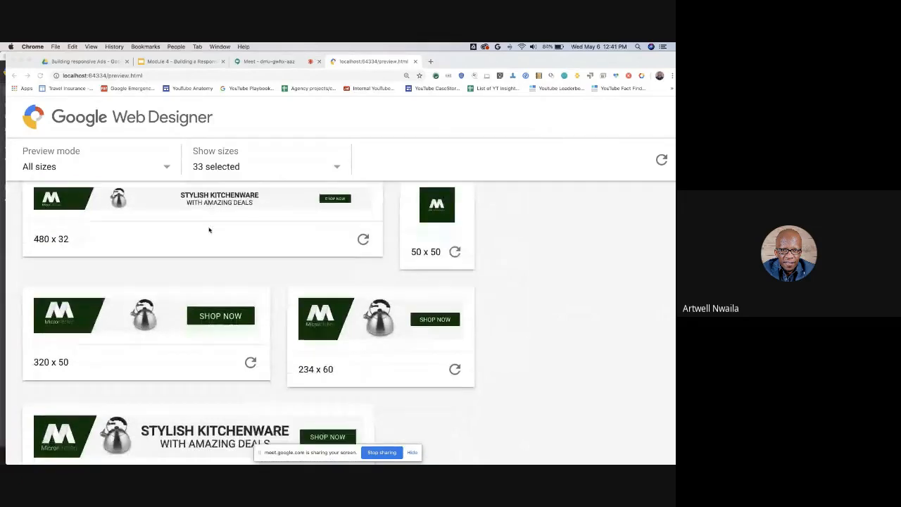
scroll(209, 230, down, 3)
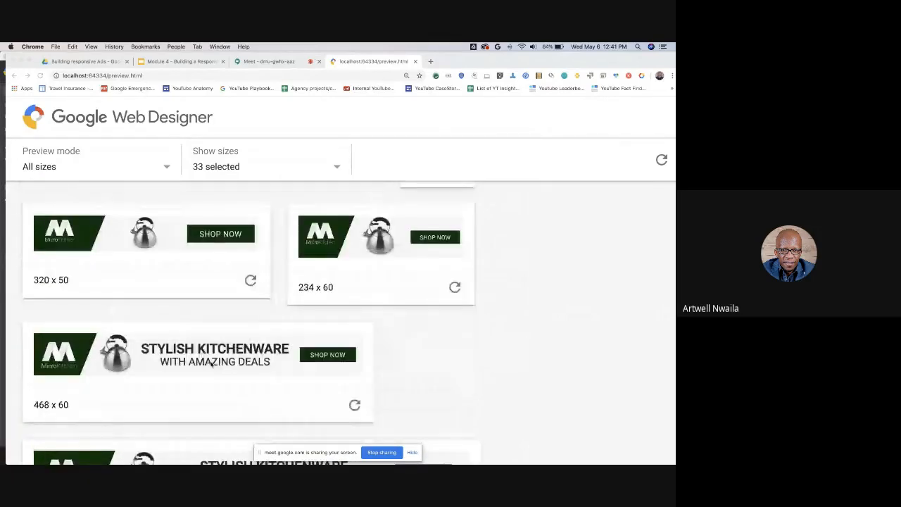
scroll(211, 362, up, 5)
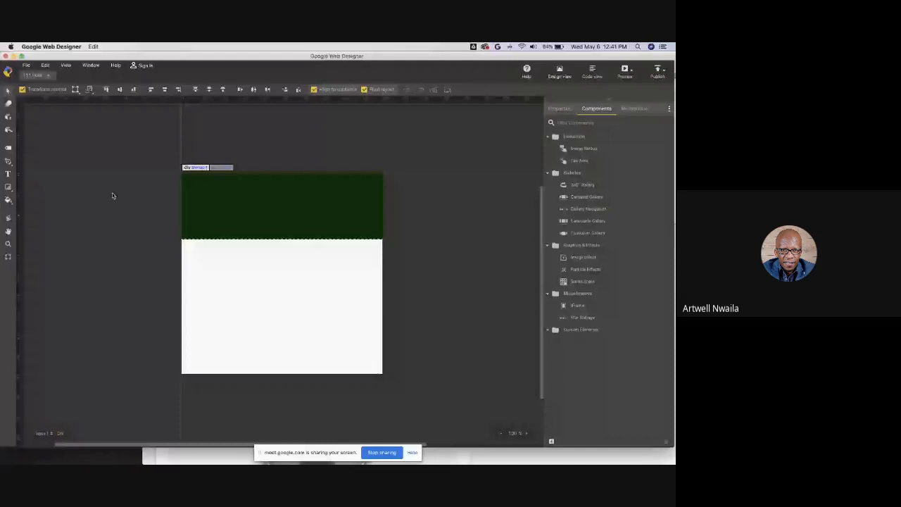
- Create a new blank responsive 300 x 250 Banner file named RES 1
key(super+n)
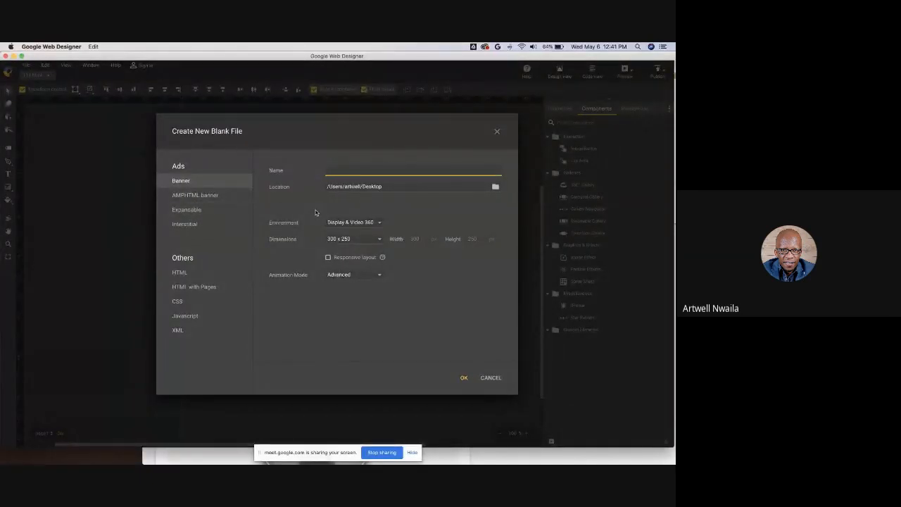
text(S 1)
click(328, 258)
click(463, 379)
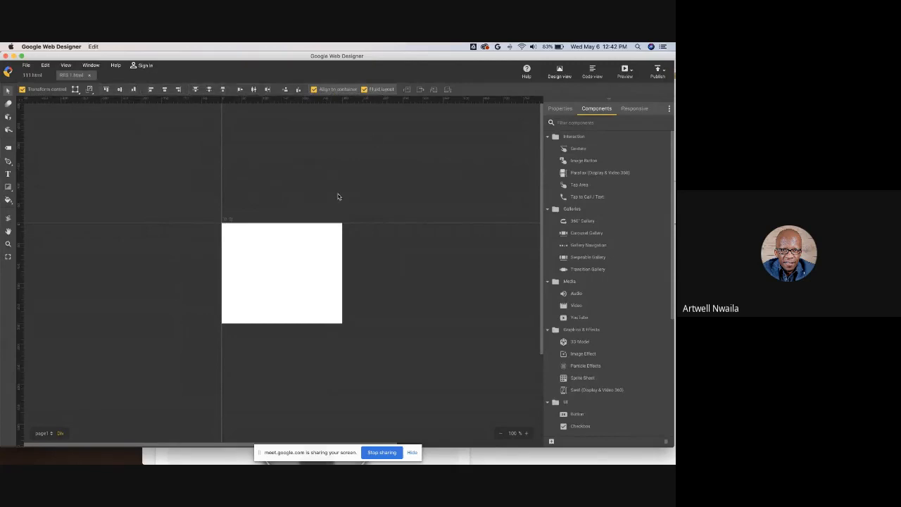
- Add a text box reading Banner across the top of the stage, enlarge its font and center-align it
key(t)
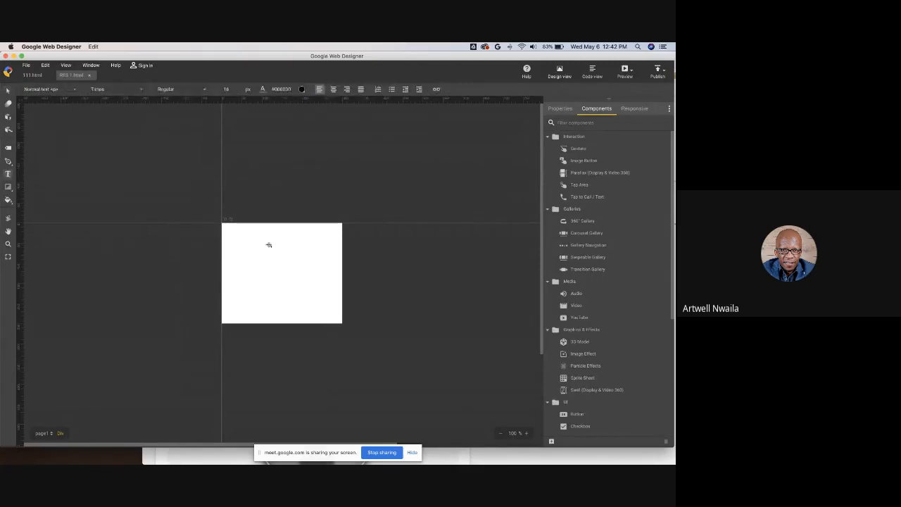
drag(226, 226, 341, 266)
text(Banner)
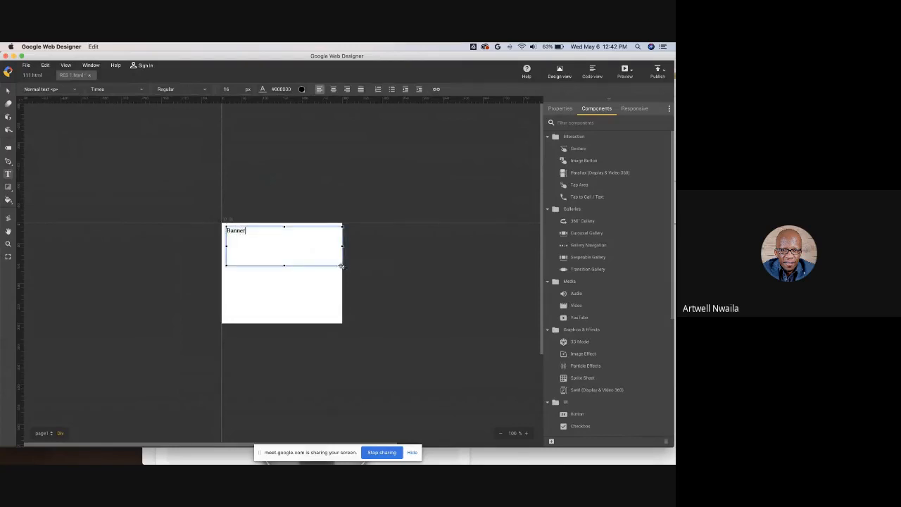
key(super+a)
drag(229, 92, 259, 98)
click(333, 88)
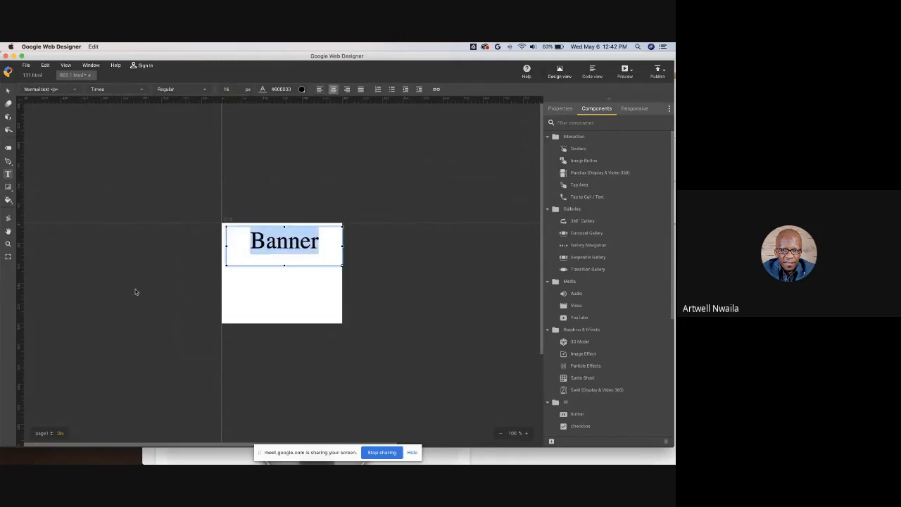
- Bring in the phone icon image from the Desktop's Responsive Banner folder and place it below the text
click(22, 454)
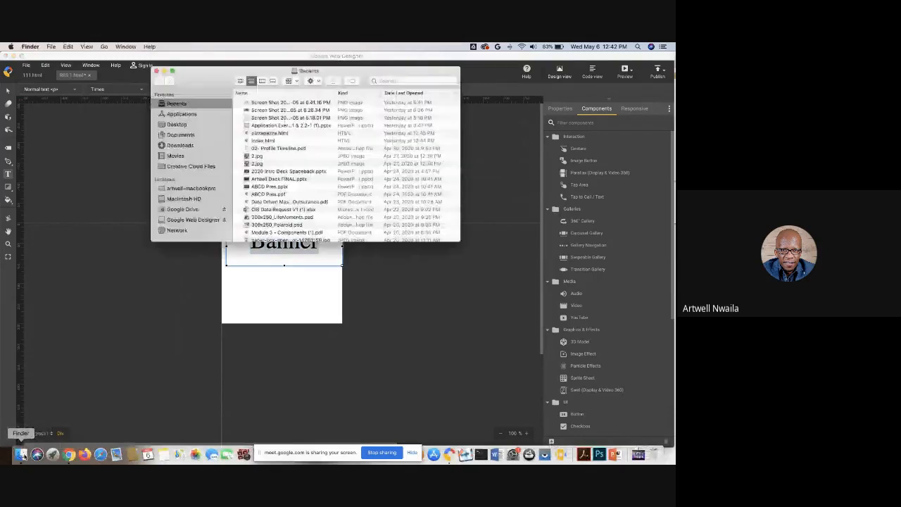
click(177, 124)
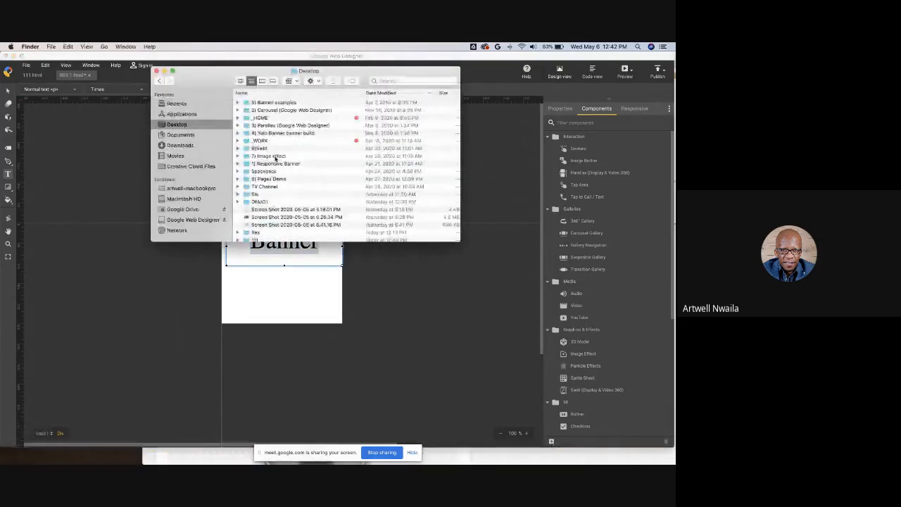
double_click(276, 164)
drag(263, 126, 276, 294)
click(305, 321)
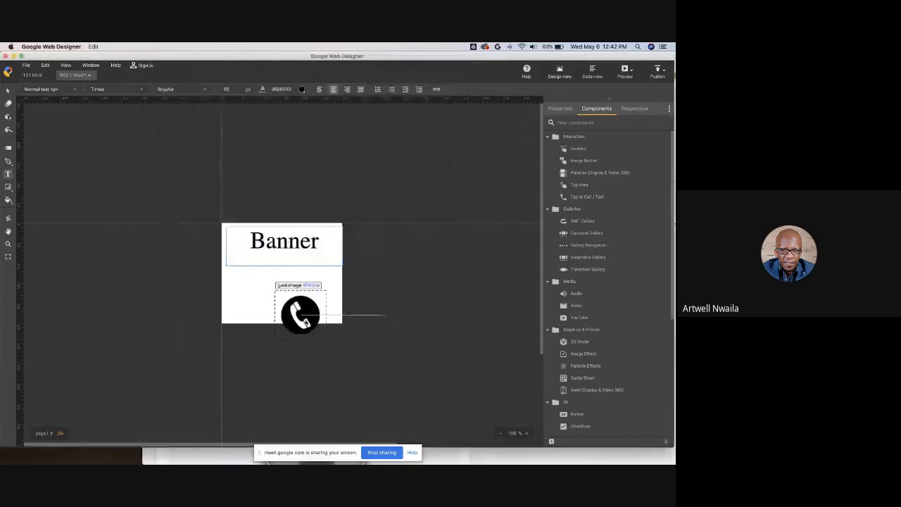
key(v)
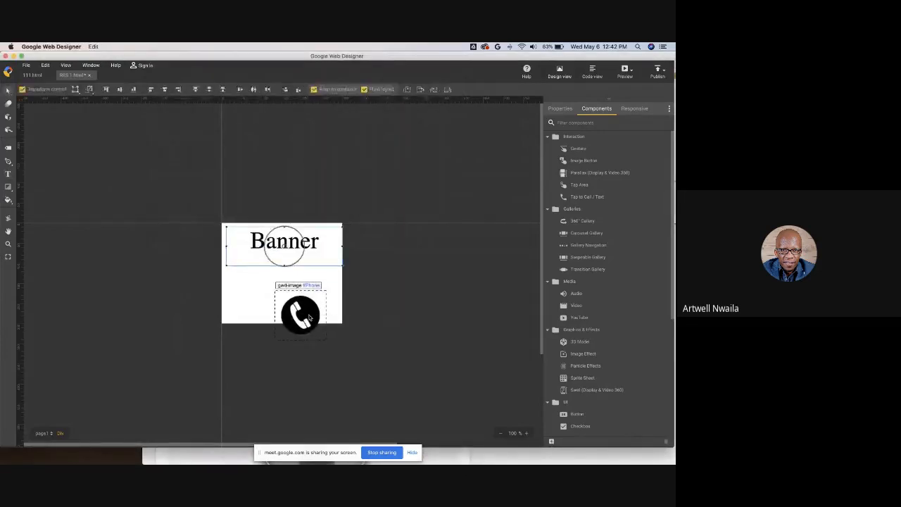
drag(309, 317, 297, 296)
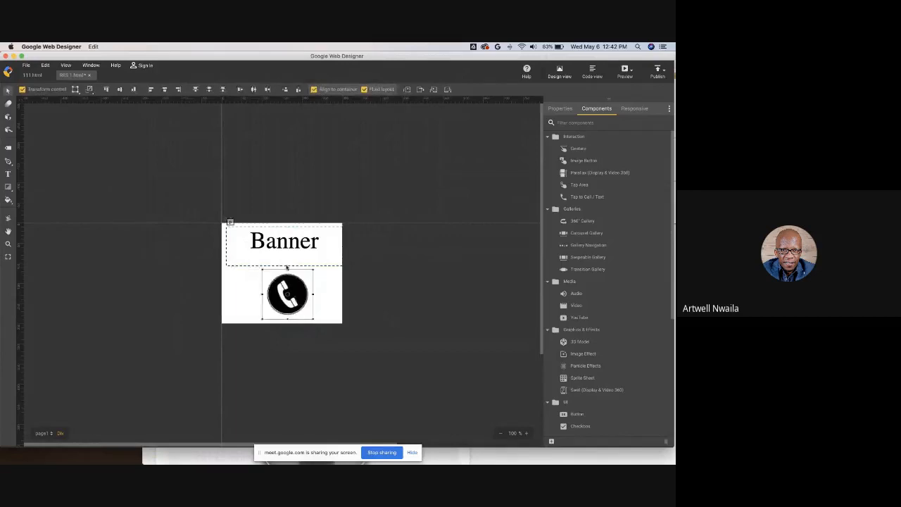
- Select the text and the icon together and align them to the horizontal center
drag(260, 208, 314, 371)
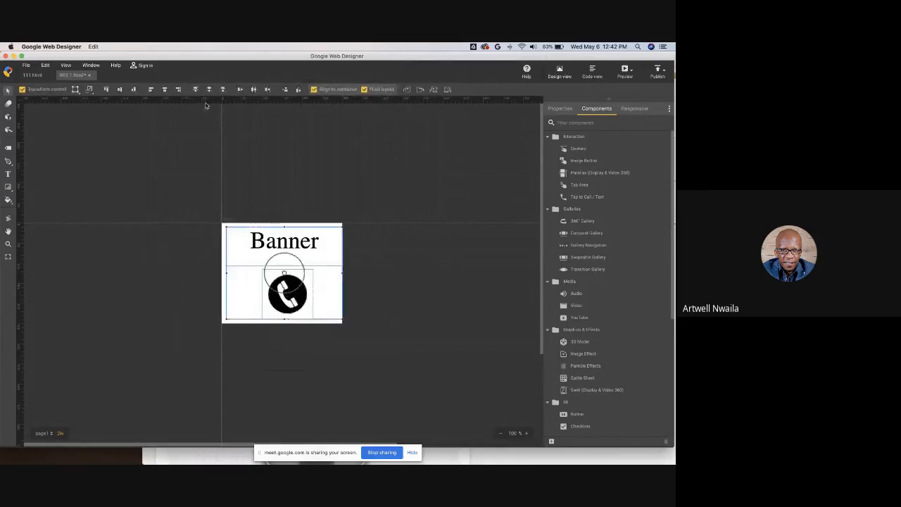
click(164, 89)
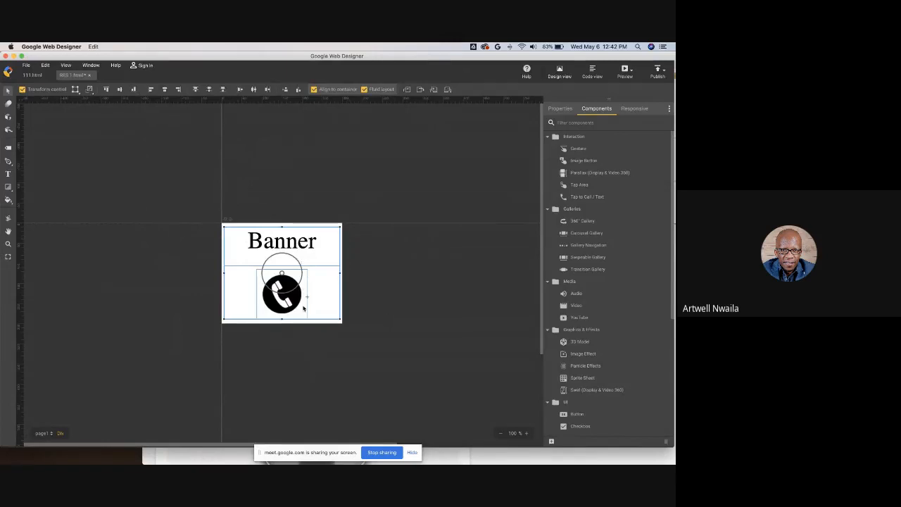
- Stretch the stage to about 311 x 257 px and preview the ad in Chrome
click(8, 259)
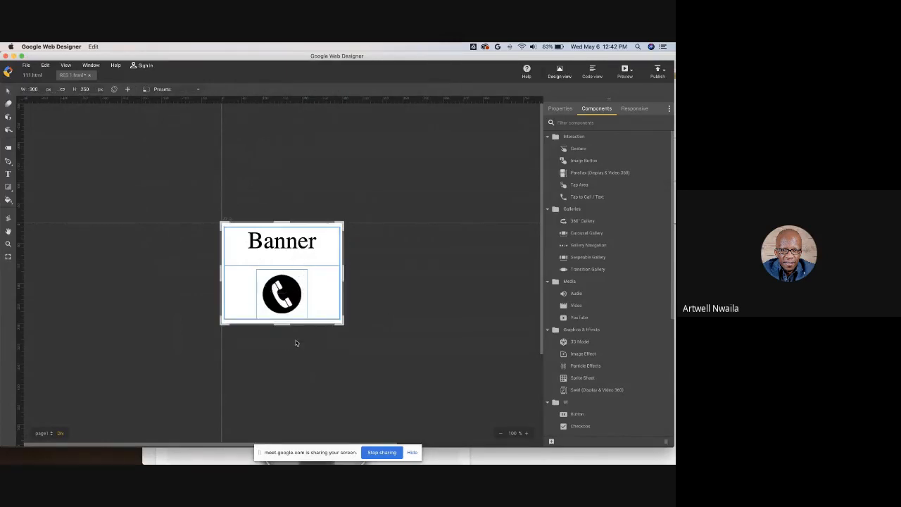
mouse_move(342, 324)
mouse_down()
mouse_move(508, 355)
mouse_move(423, 418)
mouse_move(357, 414)
mouse_move(354, 340)
mouse_move(425, 393)
mouse_move(476, 376)
mouse_move(442, 317)
mouse_move(356, 397)
mouse_move(335, 343)
mouse_move(347, 327)
mouse_up()
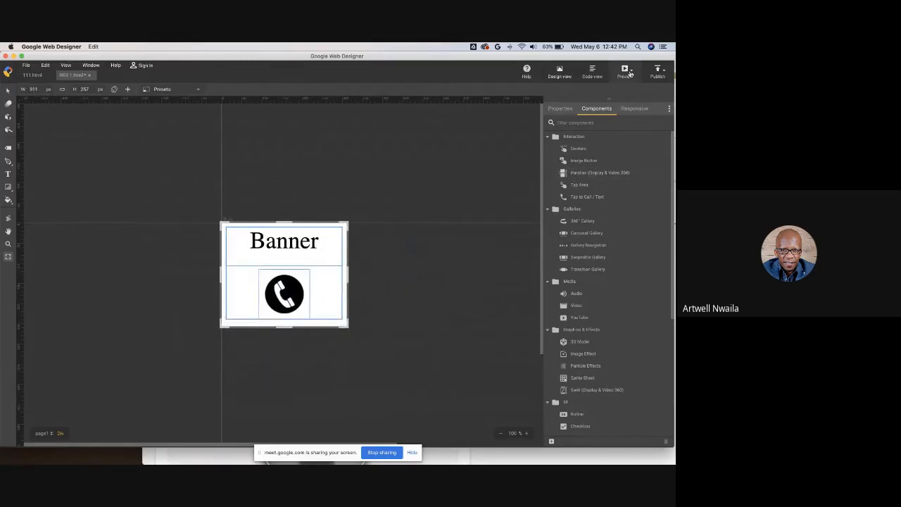
click(629, 73)
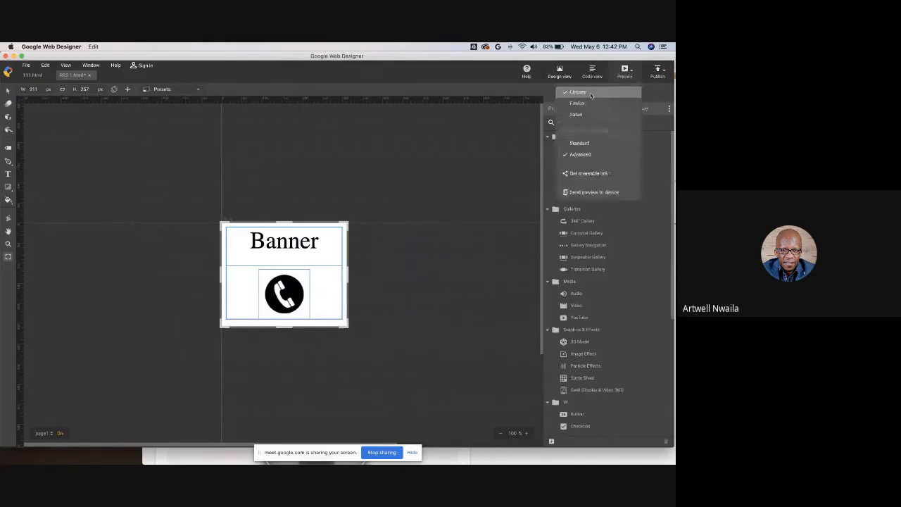
click(591, 95)
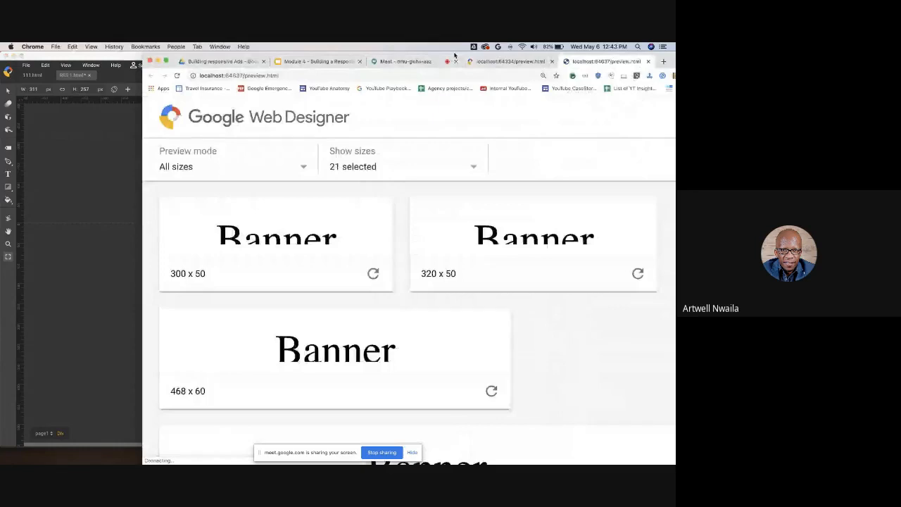
- Scroll and zoom out the preview page to inspect the responsive ad at every listed size
drag(454, 55, 296, 55)
scroll(333, 284, down, 3)
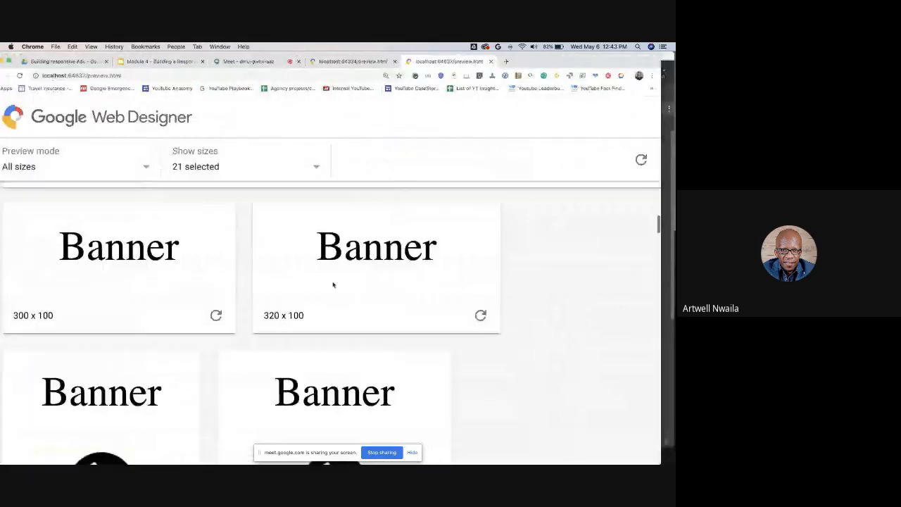
scroll(333, 284, down, 3)
scroll(333, 281, up, 2)
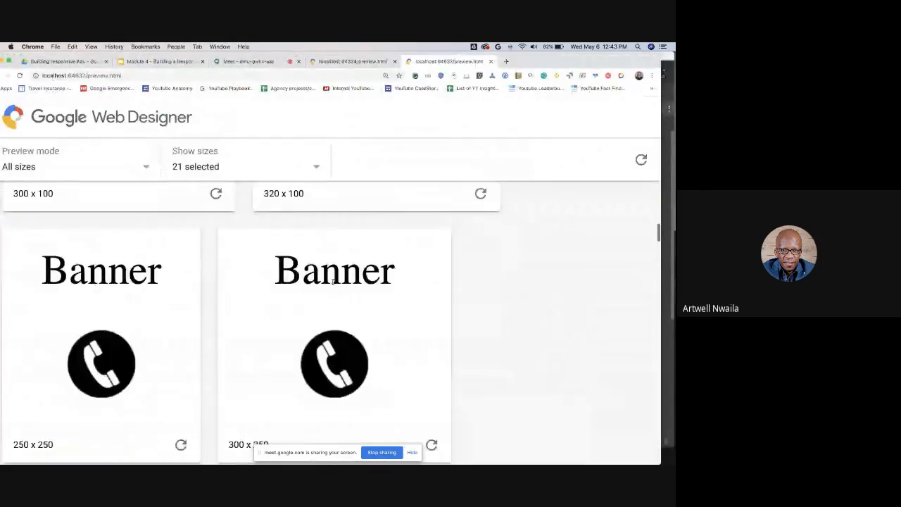
scroll(136, 253, down, 2)
scroll(136, 253, down, 3)
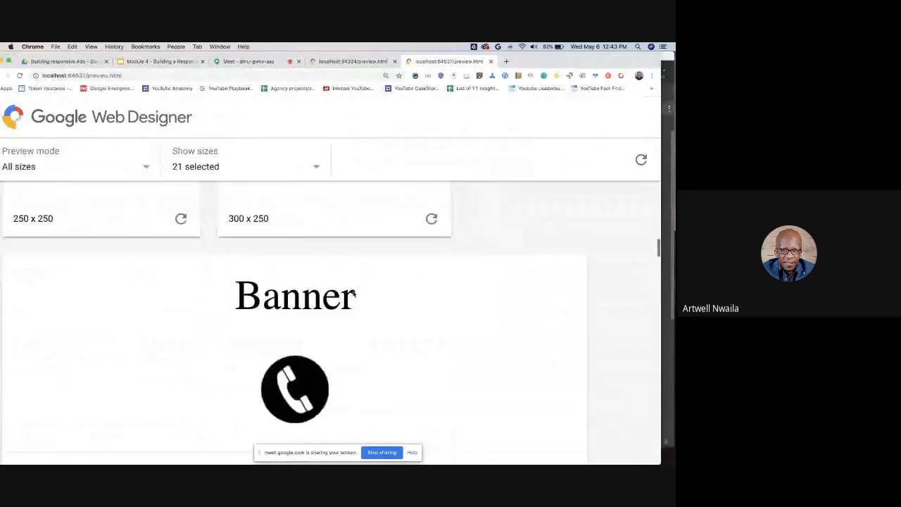
scroll(263, 269, down, 1)
scroll(318, 329, down, 4)
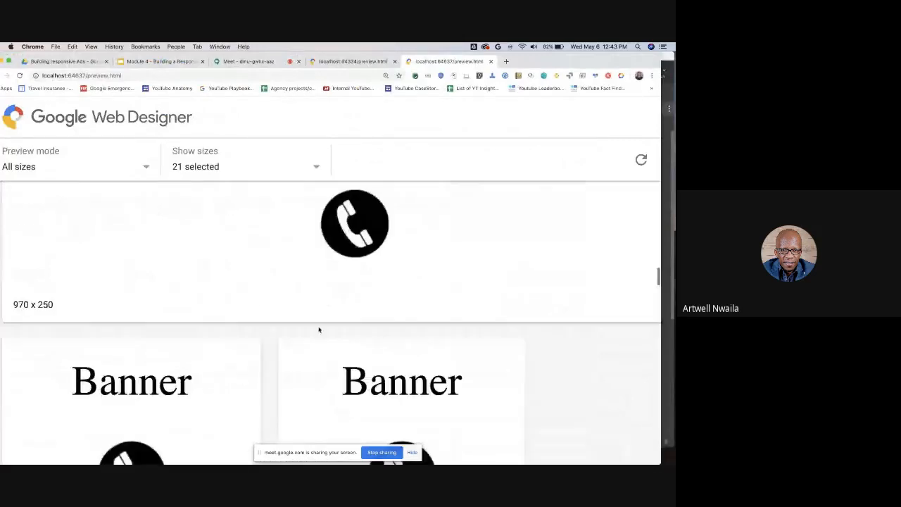
scroll(318, 330, up, 10)
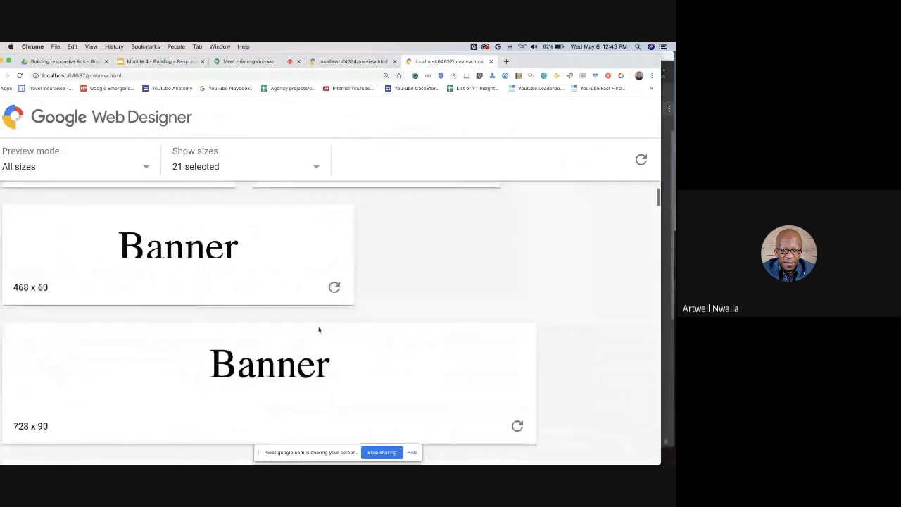
scroll(317, 328, up, 3)
key(super+minus)
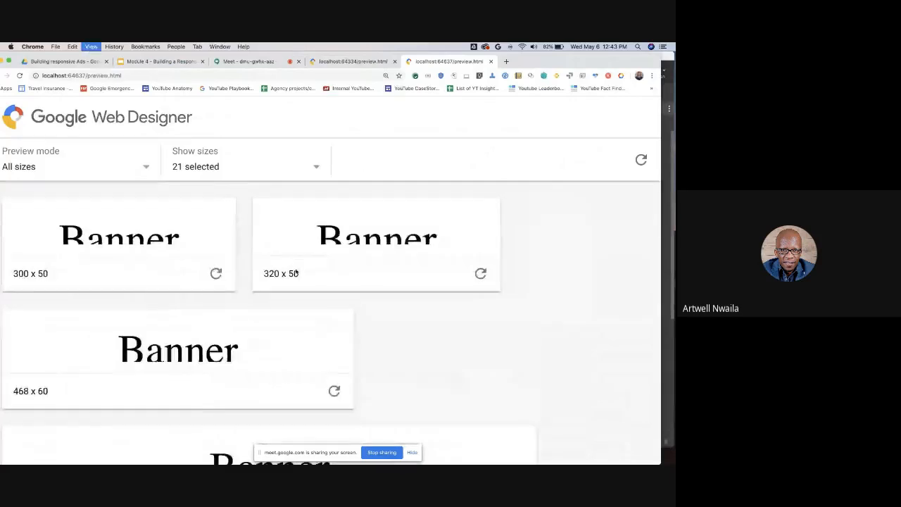
key(super+minus)
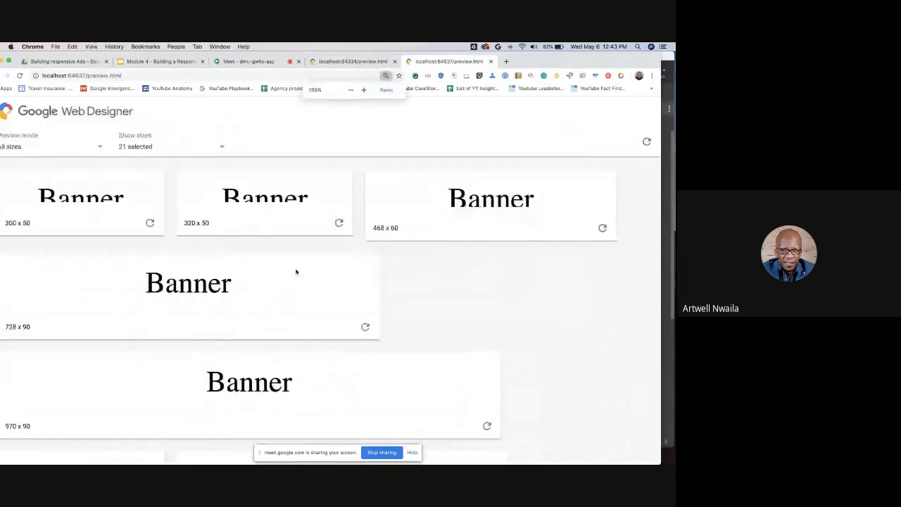
key(super+minus)
scroll(431, 345, up, 1)
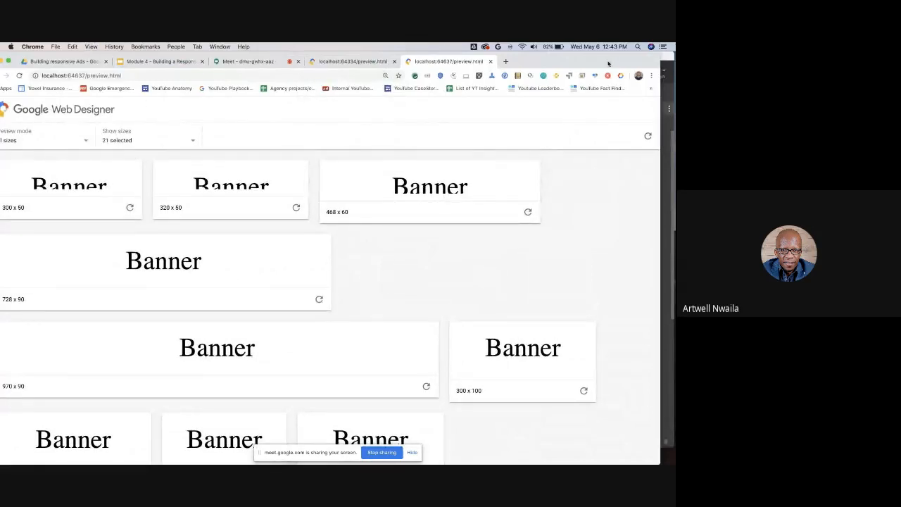
drag(609, 63, 606, 125)
click(604, 95)
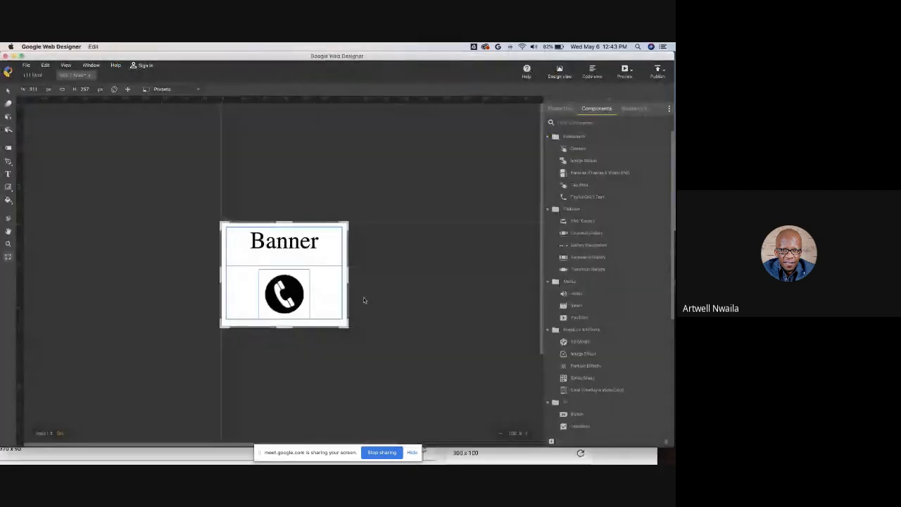
- Add a width breakpoint in the responsive media rules, move it to 445 px and widen the stage to 445 px
click(633, 108)
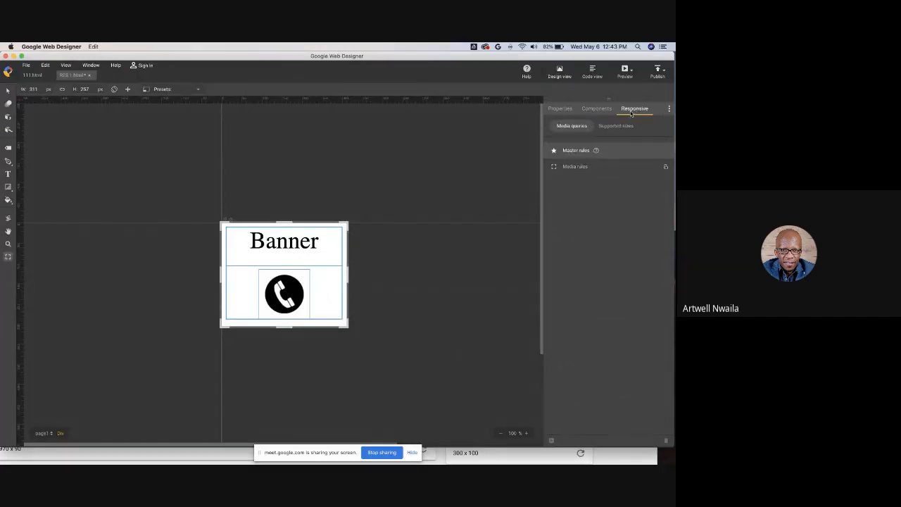
click(575, 168)
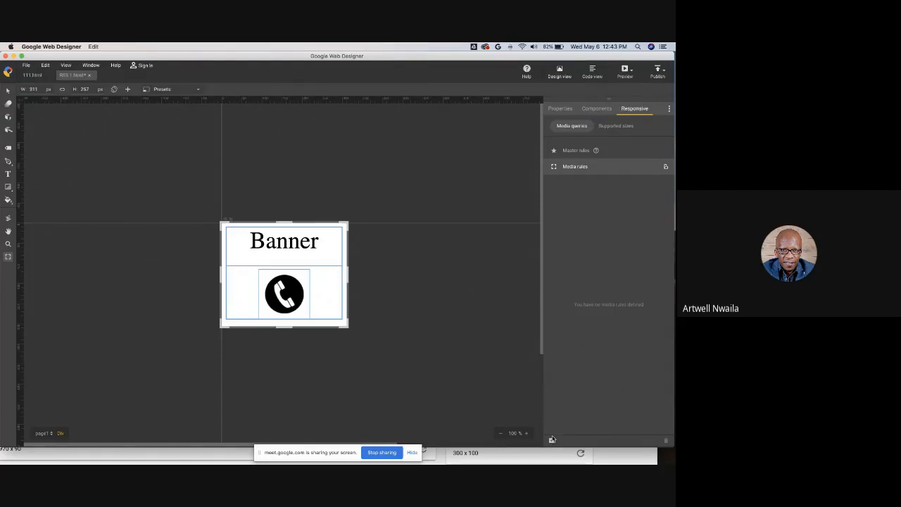
click(551, 440)
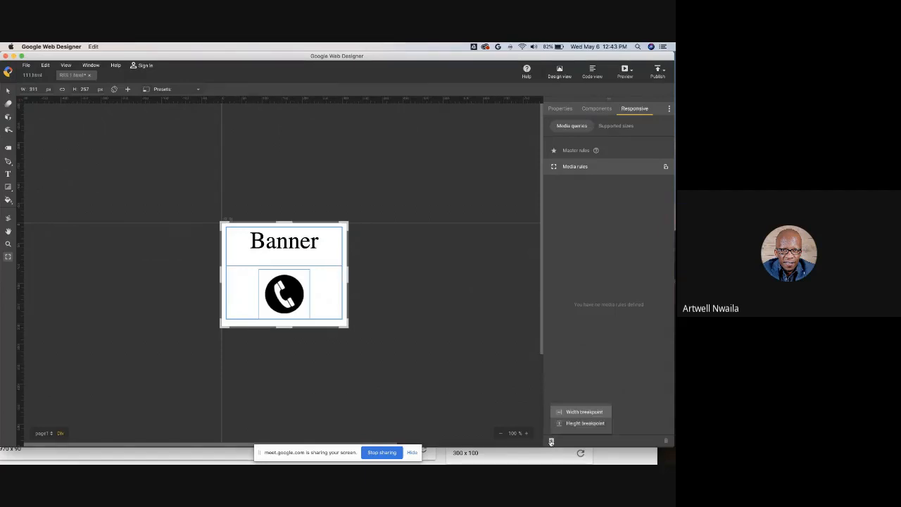
click(571, 412)
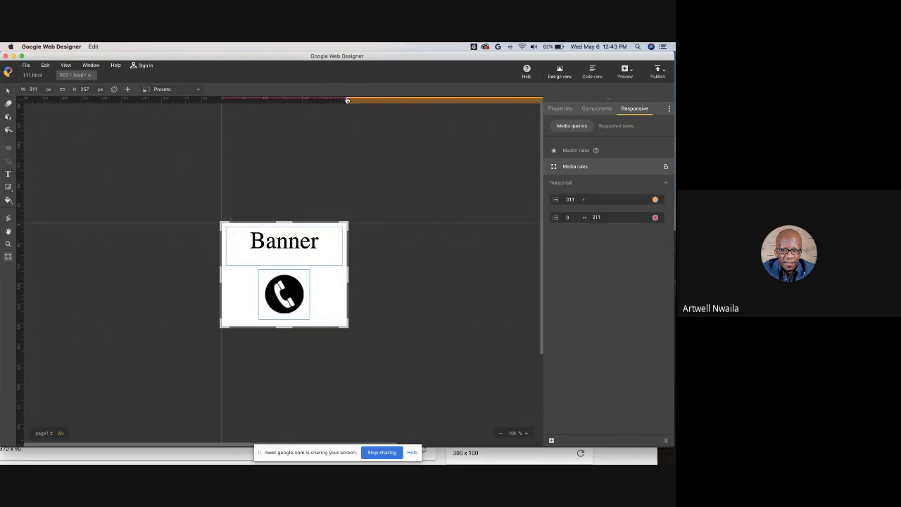
drag(347, 101, 402, 100)
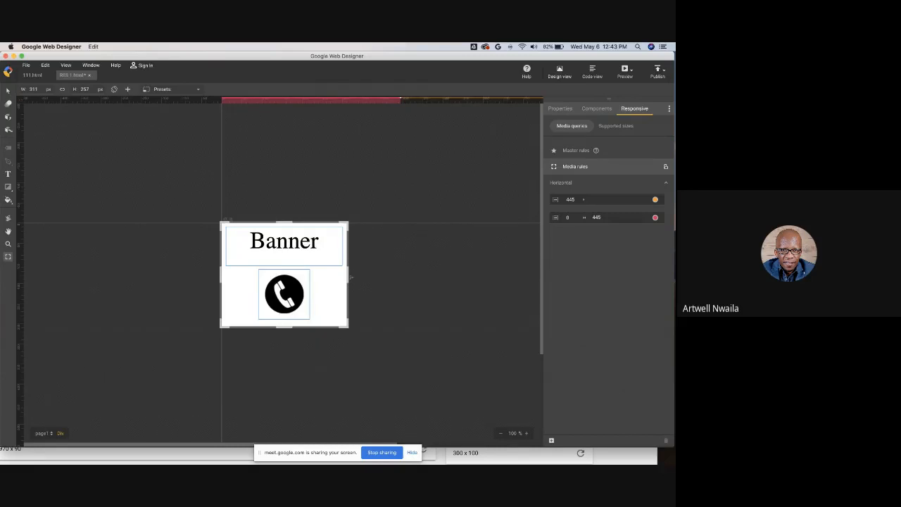
drag(350, 276, 402, 271)
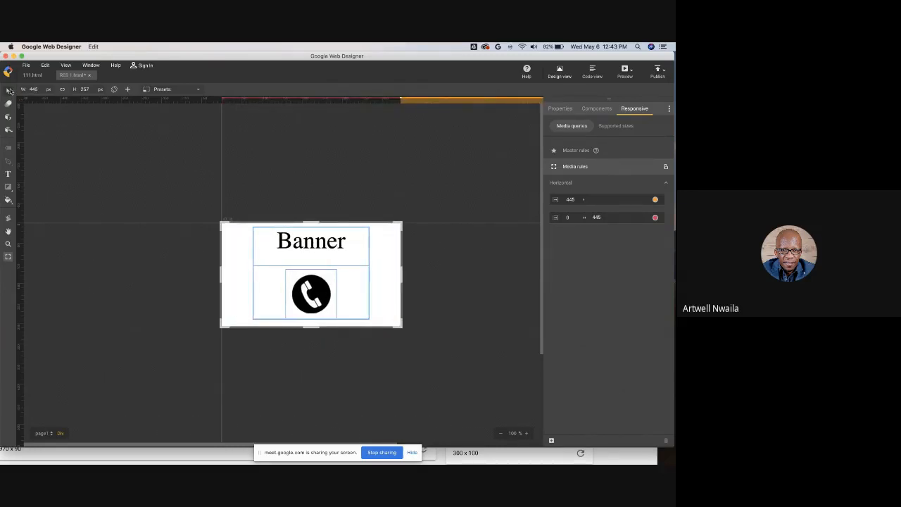
- For the wide layout, move the phone icon to the right of the Banner text so they sit side by side
click(9, 92)
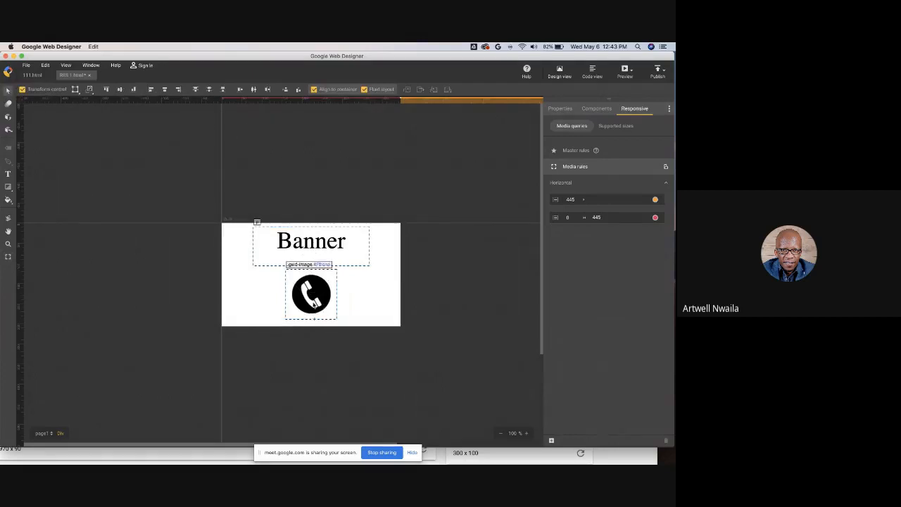
drag(314, 302, 361, 288)
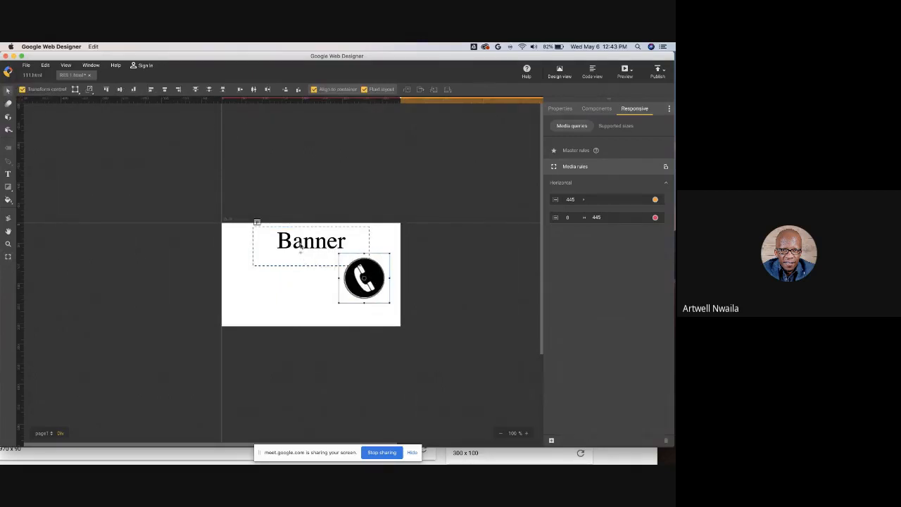
drag(300, 244, 276, 276)
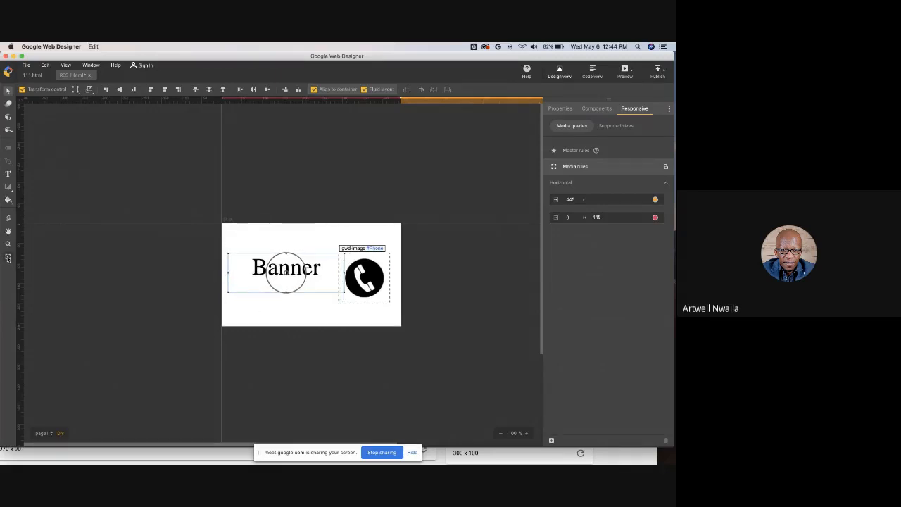
click(8, 259)
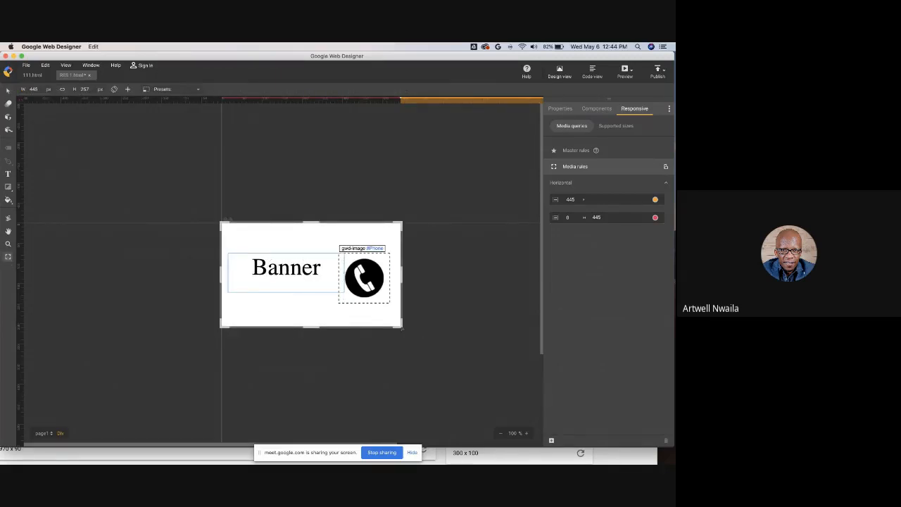
- Narrow the stage to about 317 px, add a height breakpoint at 394 px and stretch the stage to 394 px high
mouse_move(349, 330)
mouse_down()
mouse_move(431, 331)
mouse_move(351, 348)
mouse_move(425, 337)
mouse_move(347, 339)
mouse_up()
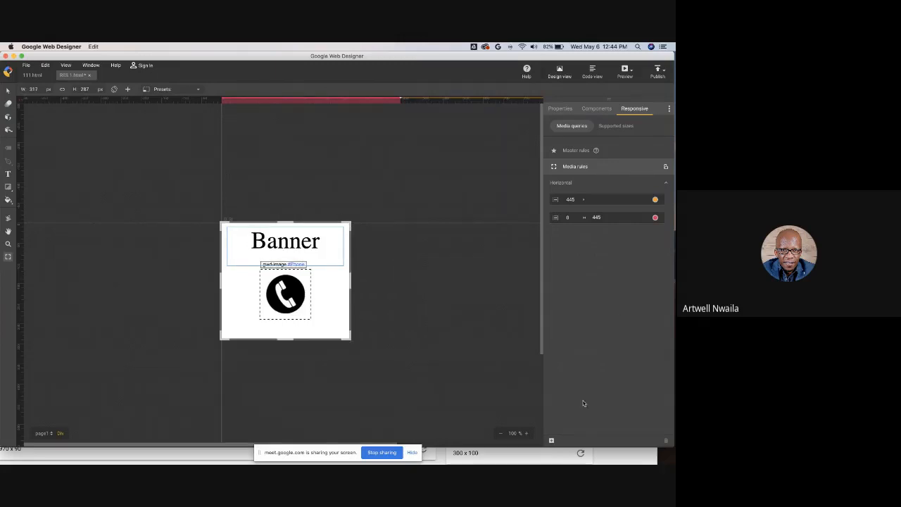
click(551, 441)
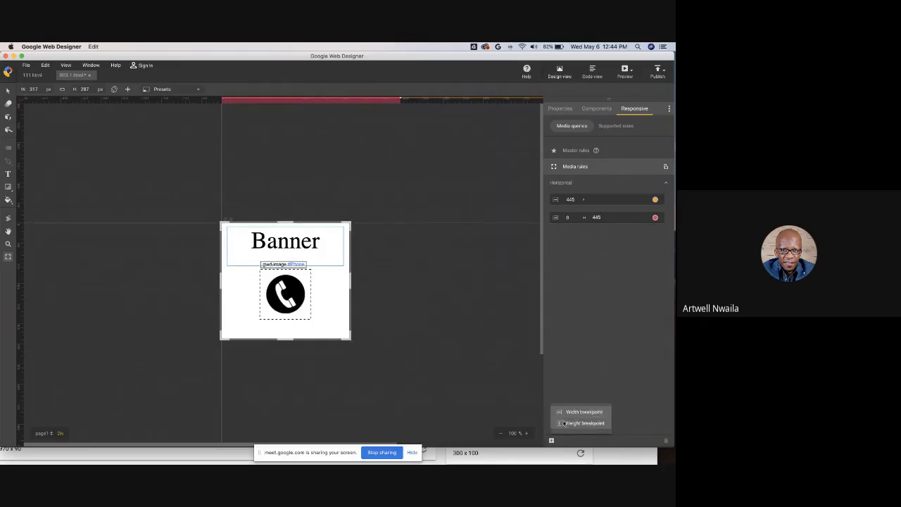
click(573, 423)
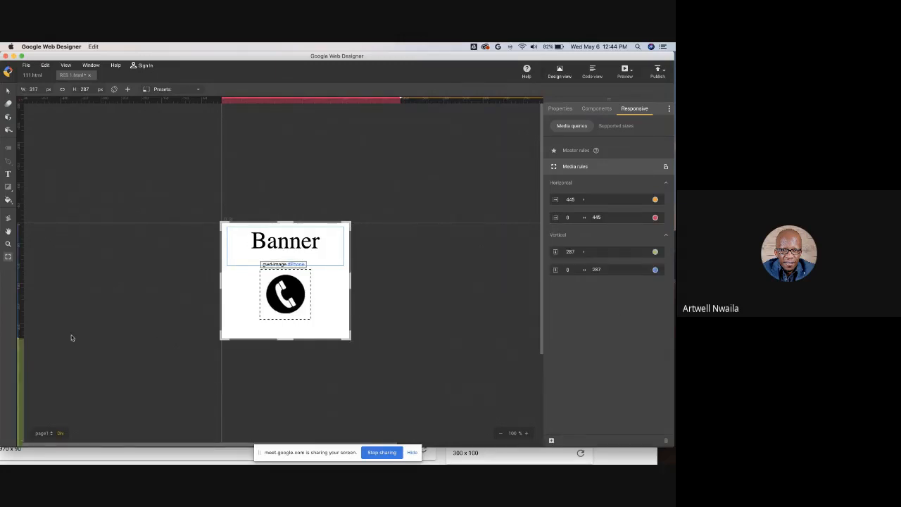
click(20, 382)
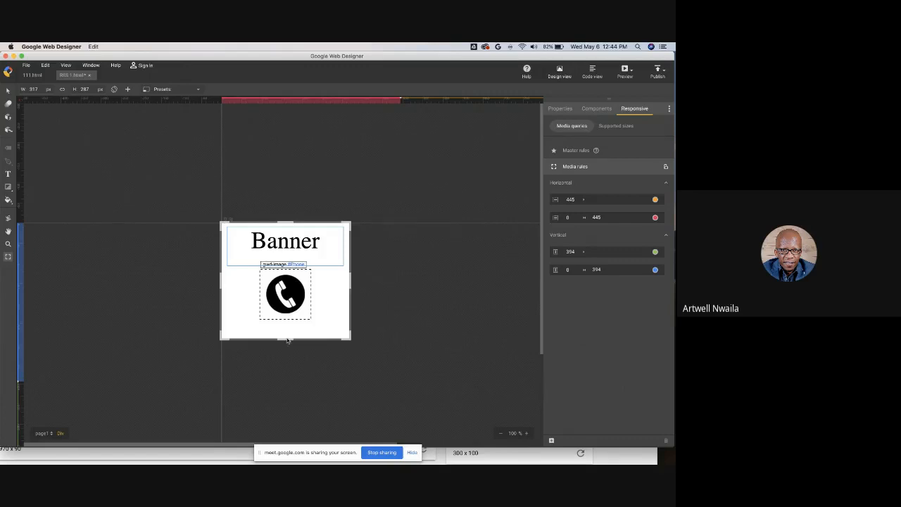
drag(286, 341, 283, 387)
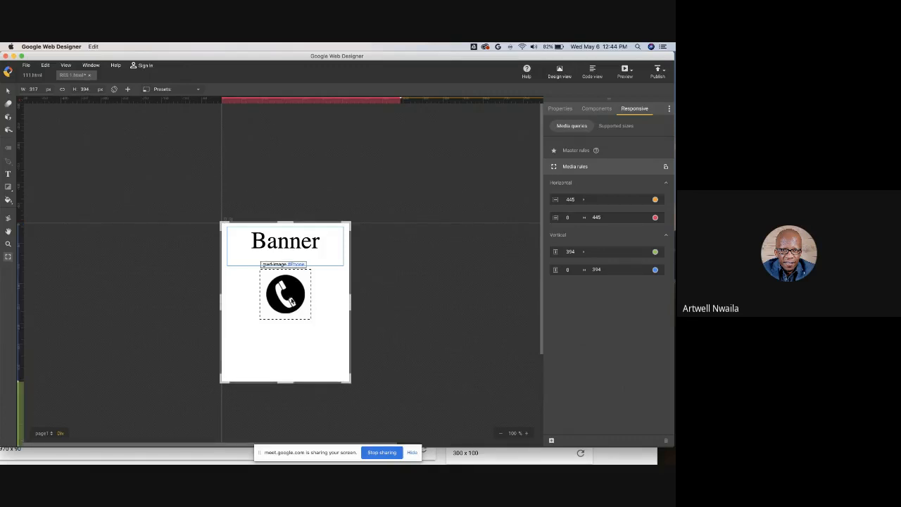
- For the tall layout, enlarge the phone icon and reposition it and the text, then resize the stage to about 338 x 281 px
drag(291, 302, 344, 392)
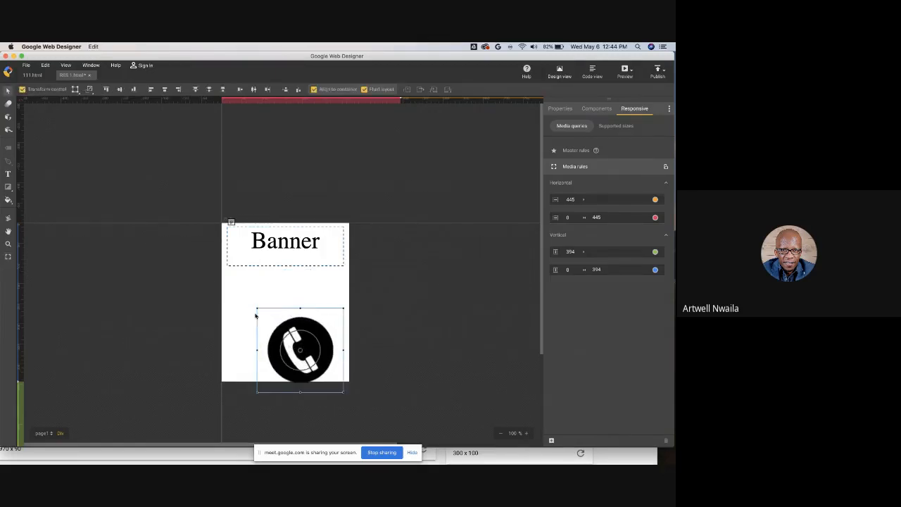
drag(282, 334, 261, 330)
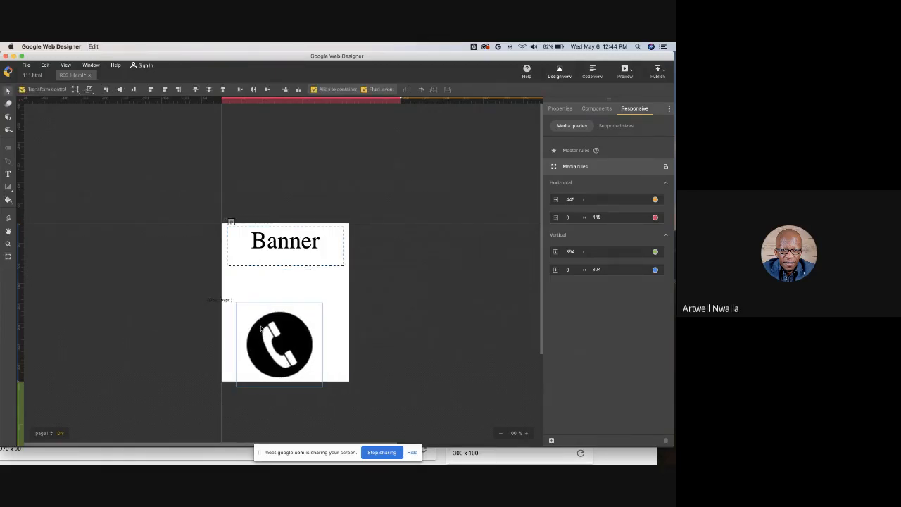
click(8, 174)
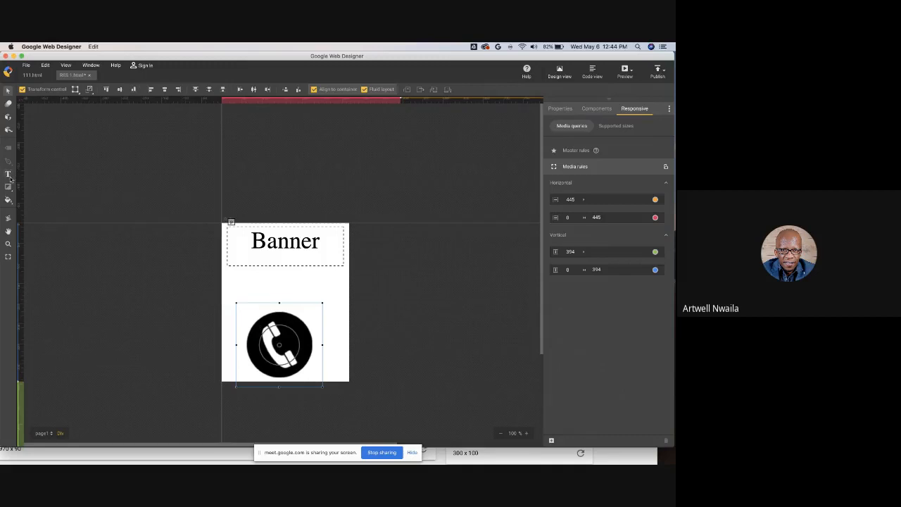
click(296, 244)
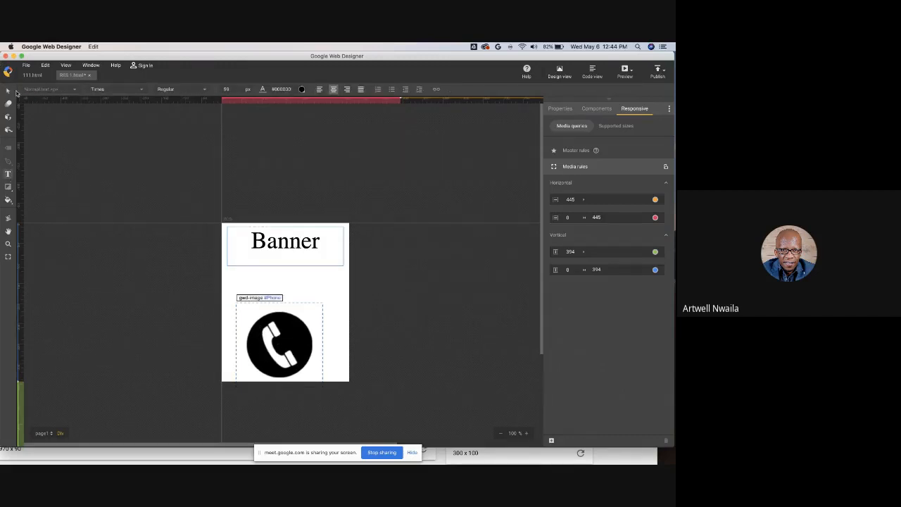
click(8, 92)
drag(312, 246, 313, 268)
drag(304, 334, 307, 323)
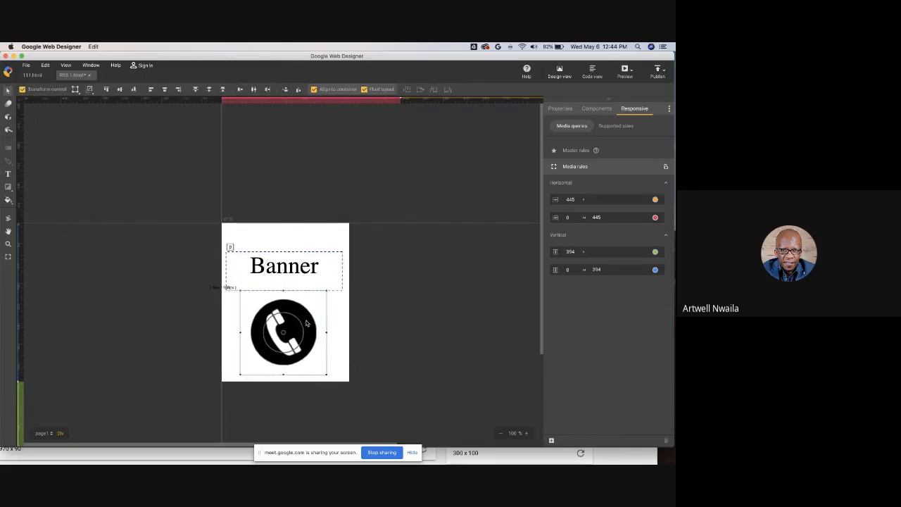
click(8, 256)
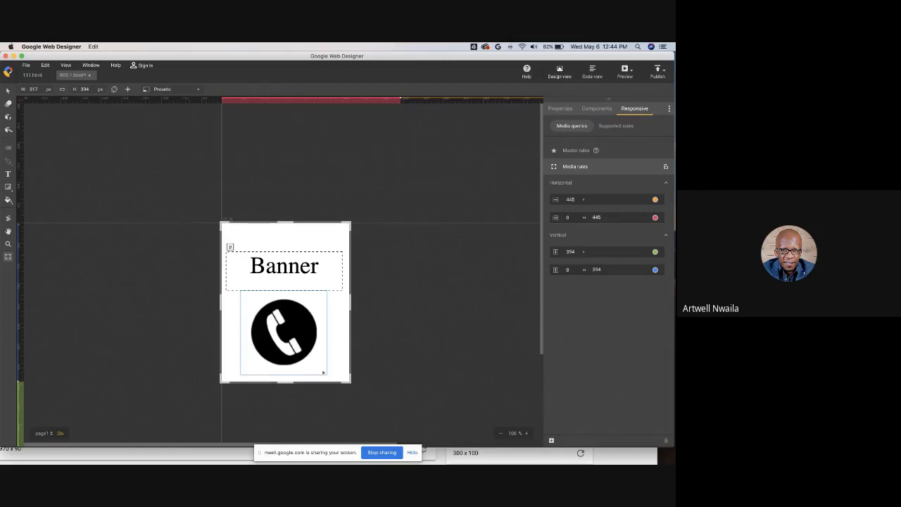
drag(323, 372, 359, 337)
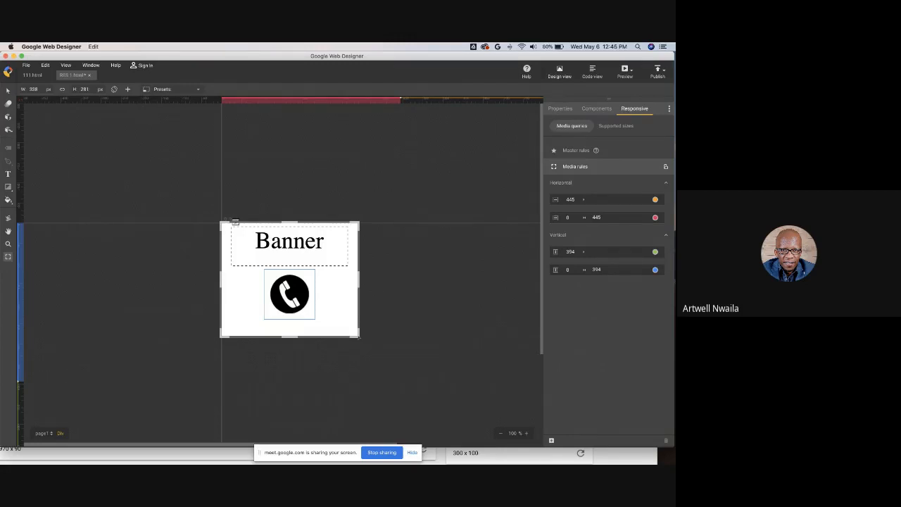
- Create a new 300 x 250 banner file named RES 2 with responsive layout enabled
key(super+n)
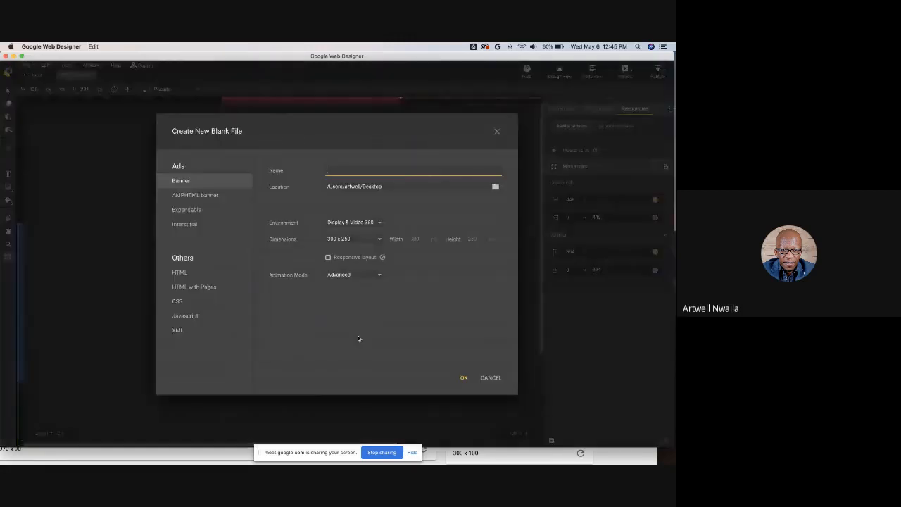
text(RES 2)
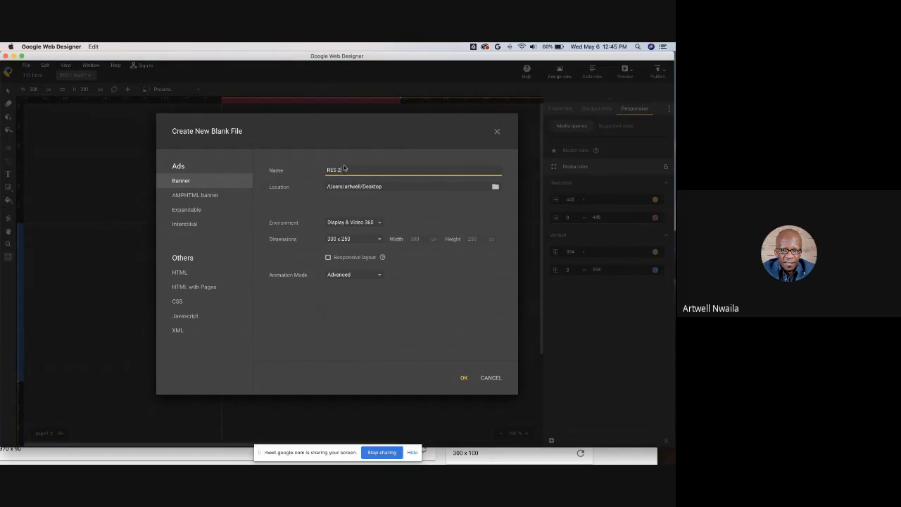
click(328, 259)
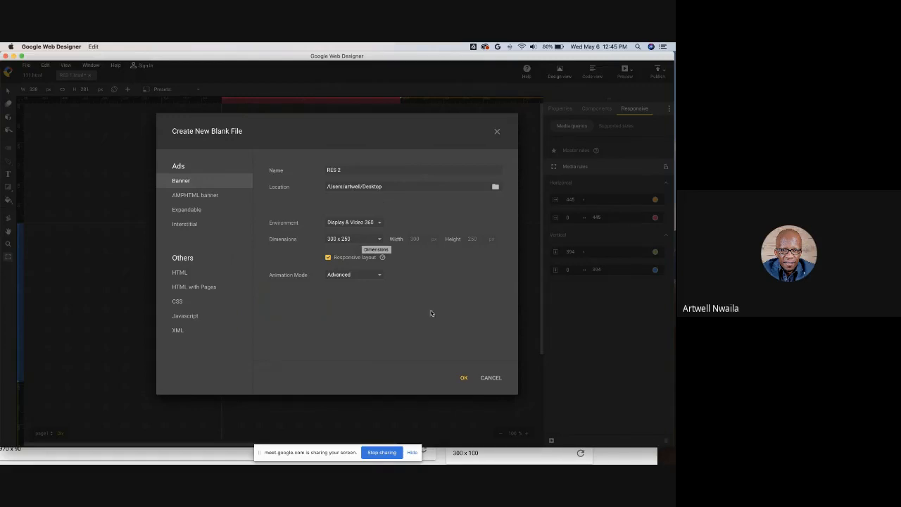
click(467, 381)
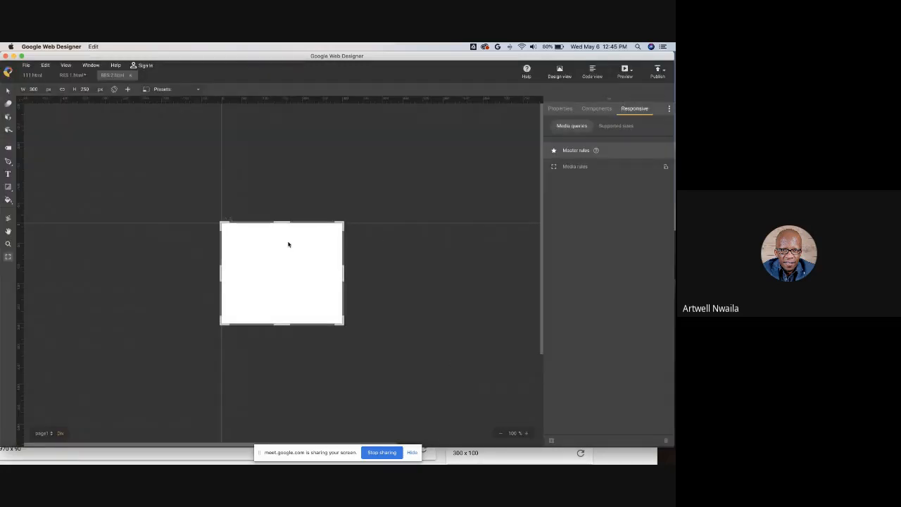
- Import the 300x250_background_city.jpg, Car 1.png and Logo.png images from the Responsive Banner folder onto the canvas
click(20, 456)
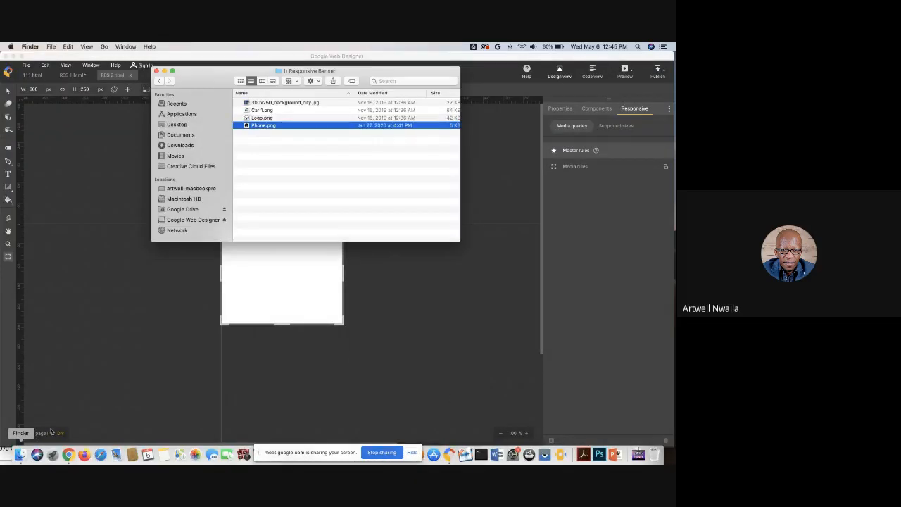
click(255, 118)
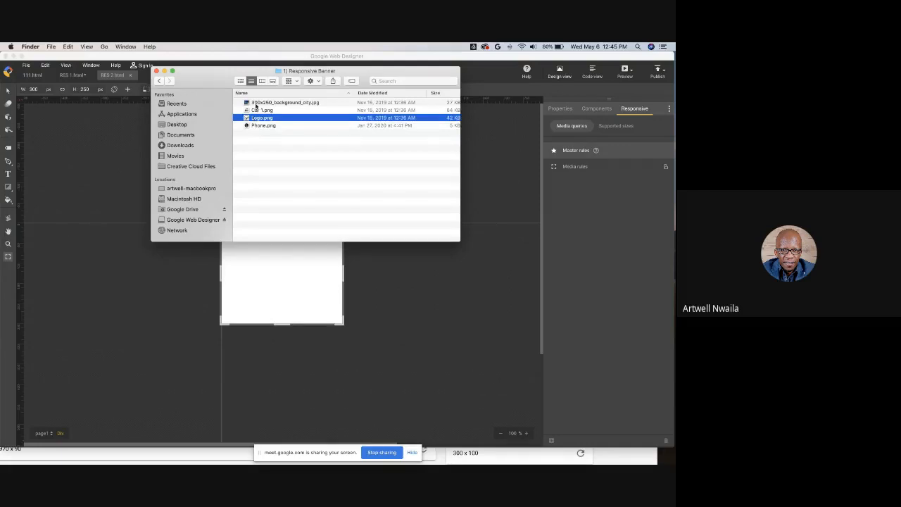
shift+click(256, 104)
drag(256, 103, 101, 264)
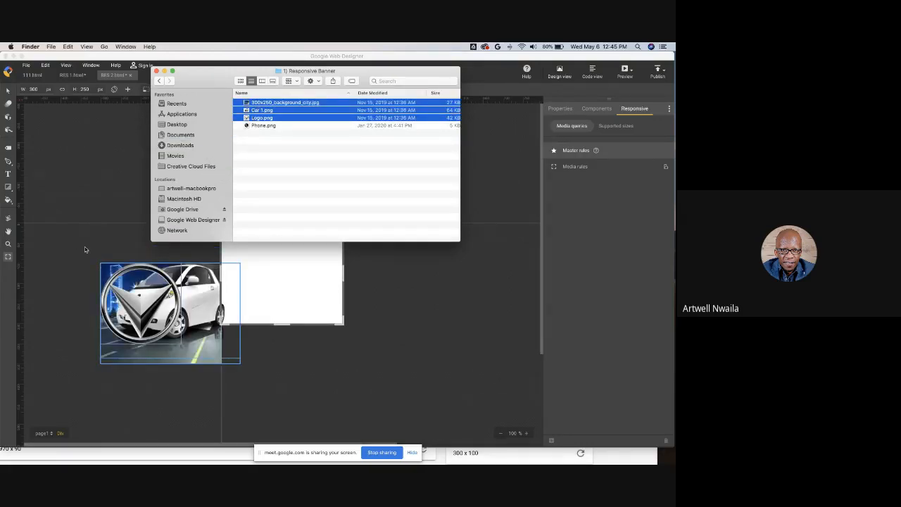
click(90, 240)
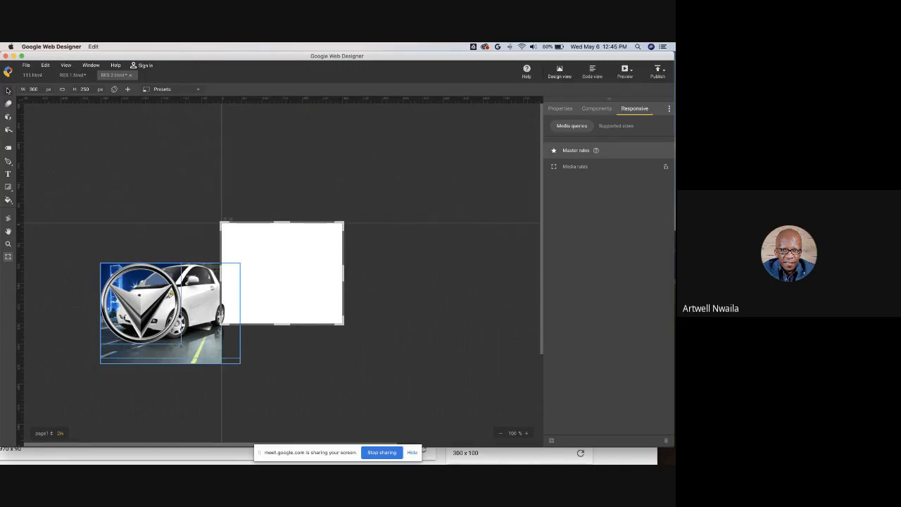
- Separate the overlapping imported images by moving the car, background and logo apart beside the stage
click(8, 91)
drag(183, 276, 143, 187)
drag(109, 219, 100, 355)
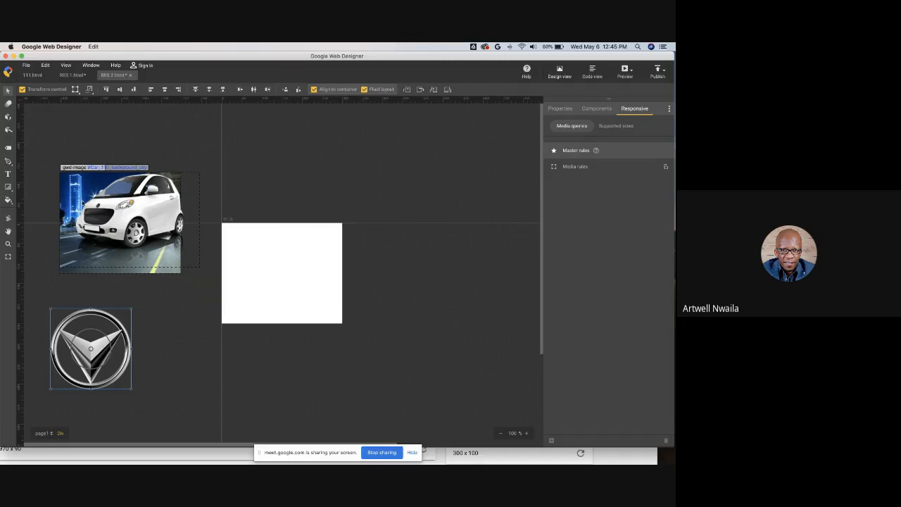
click(71, 184)
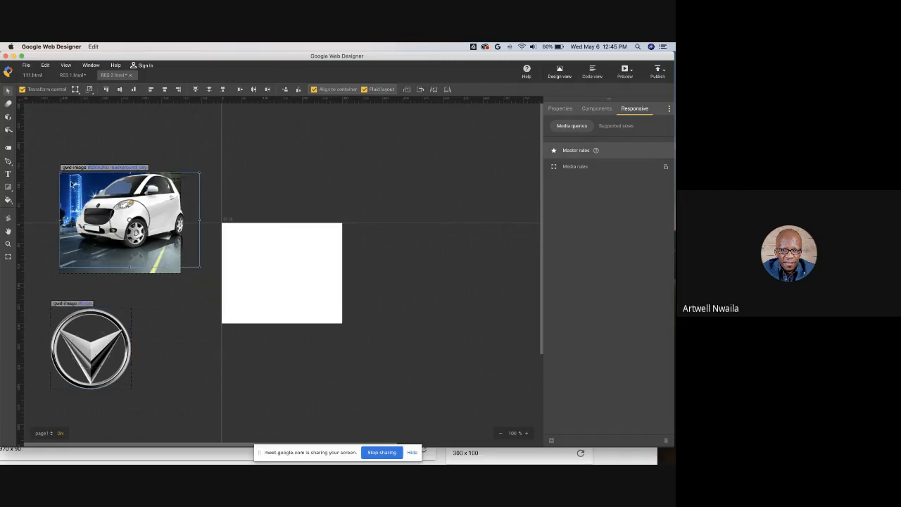
drag(71, 184, 86, 313)
- Place the city background to fill the stage, then put the car and the logo on top of it
drag(121, 225, 282, 275)
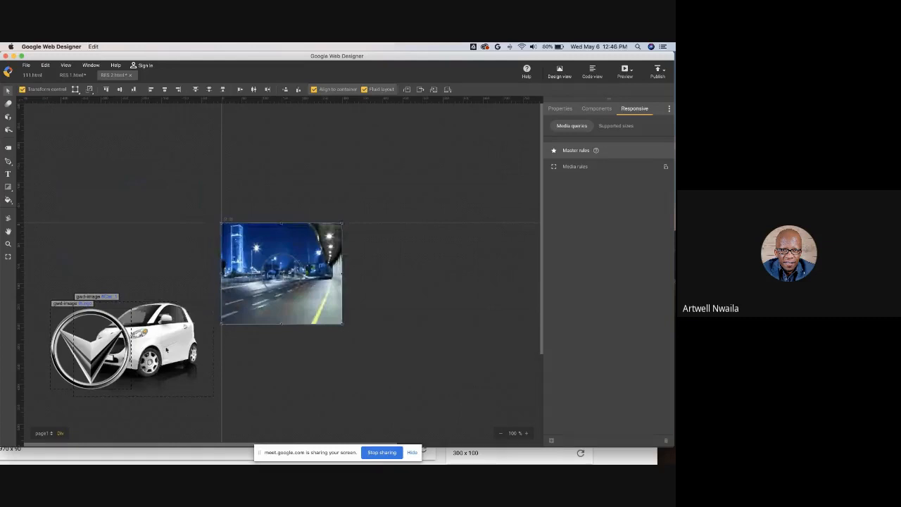
drag(166, 349, 295, 274)
click(99, 359)
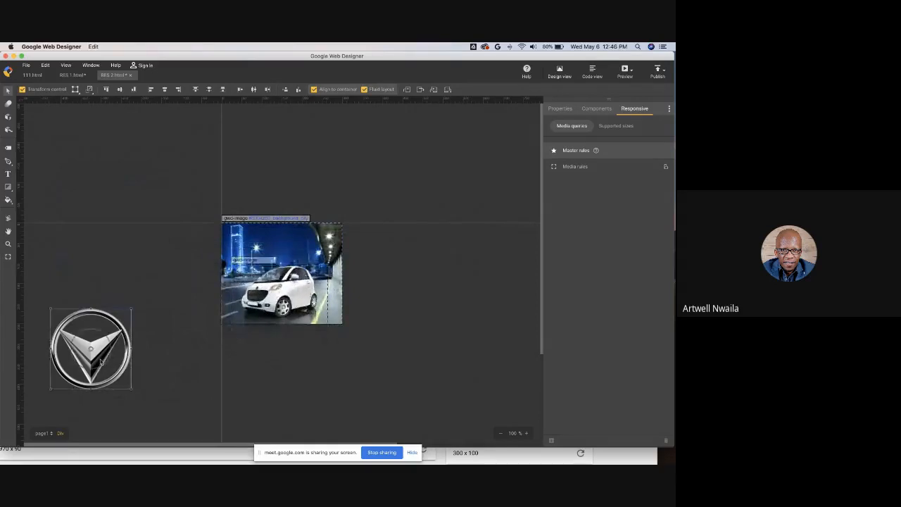
drag(53, 311, 285, 255)
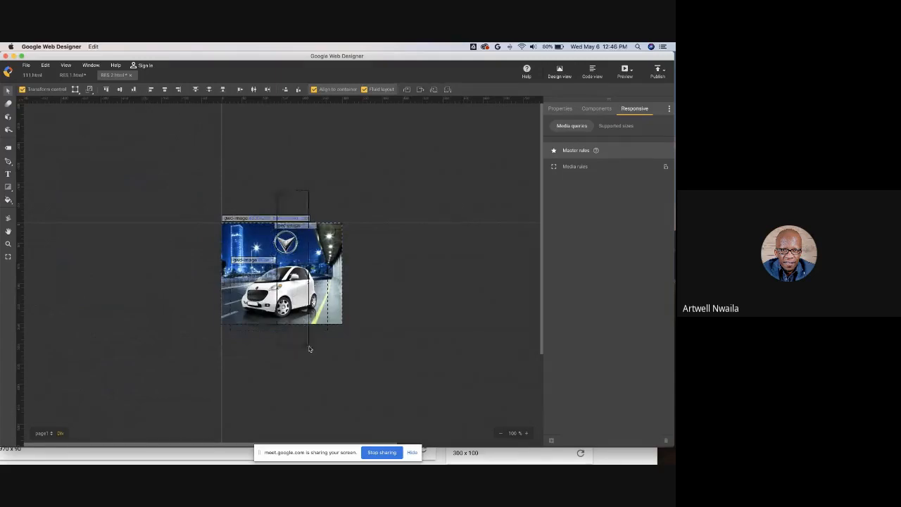
- Select all elements on the stage and align them to the horizontal centre
key(super+a)
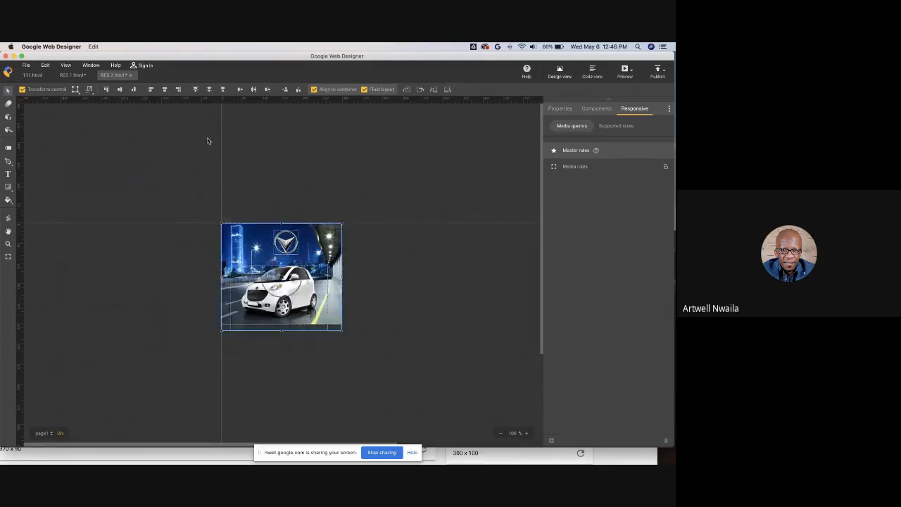
click(164, 90)
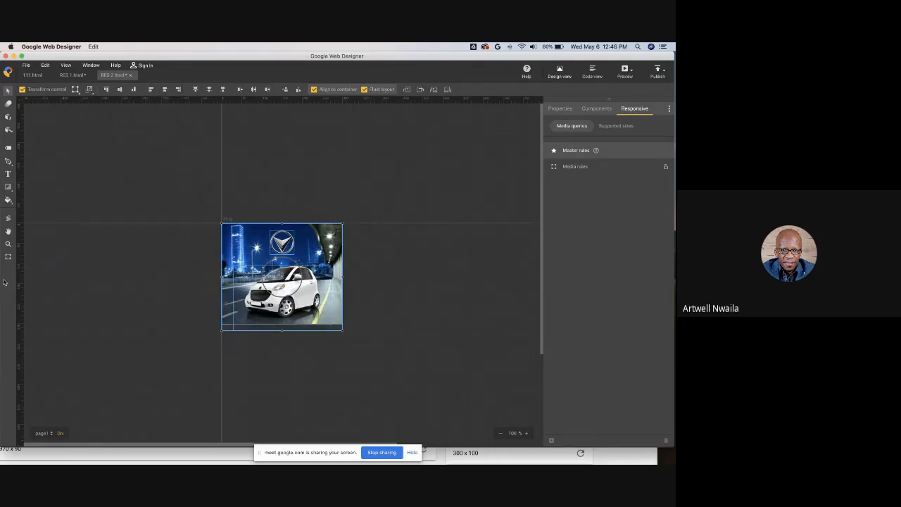
- Resize the stage to about 287 x 248 px, then add a width breakpoint in the media rules and move it to 316 px
click(8, 258)
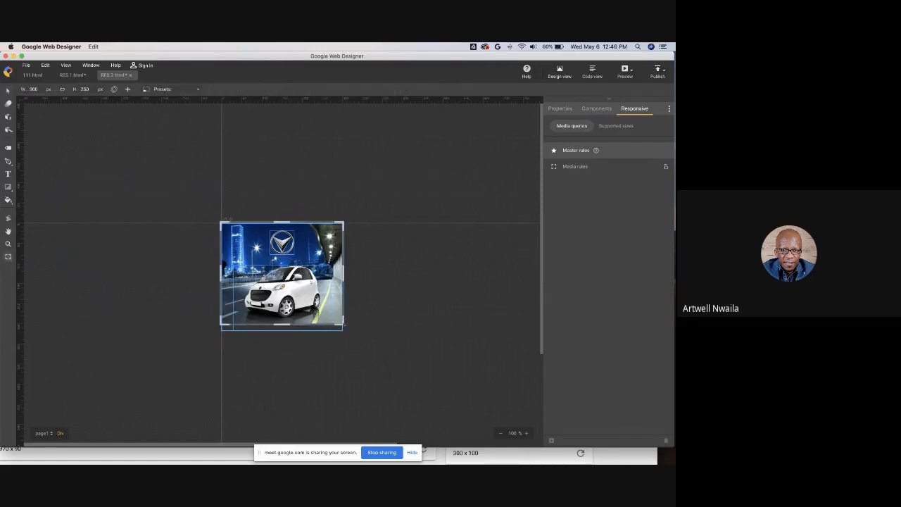
mouse_move(344, 327)
mouse_down()
mouse_move(438, 378)
mouse_move(358, 378)
mouse_move(358, 331)
mouse_move(453, 343)
mouse_move(348, 329)
mouse_move(473, 390)
mouse_move(511, 356)
mouse_move(355, 342)
mouse_move(339, 328)
mouse_up()
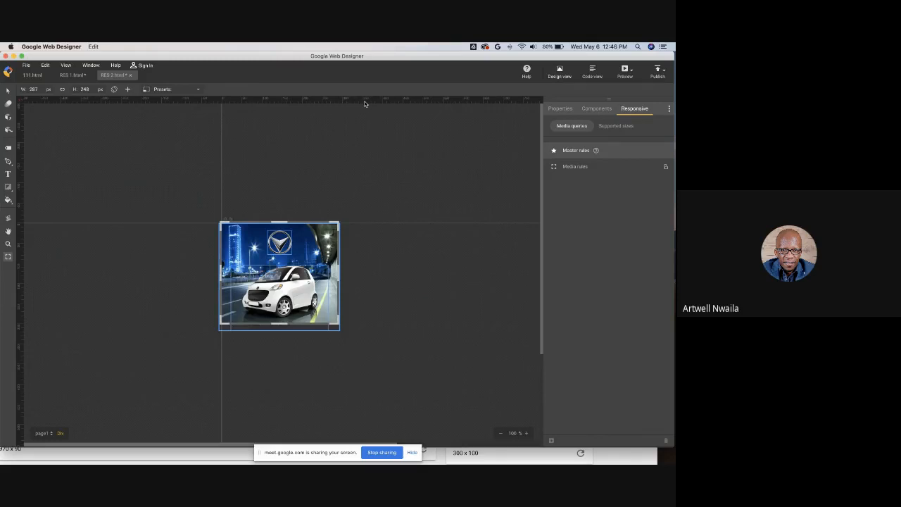
click(580, 169)
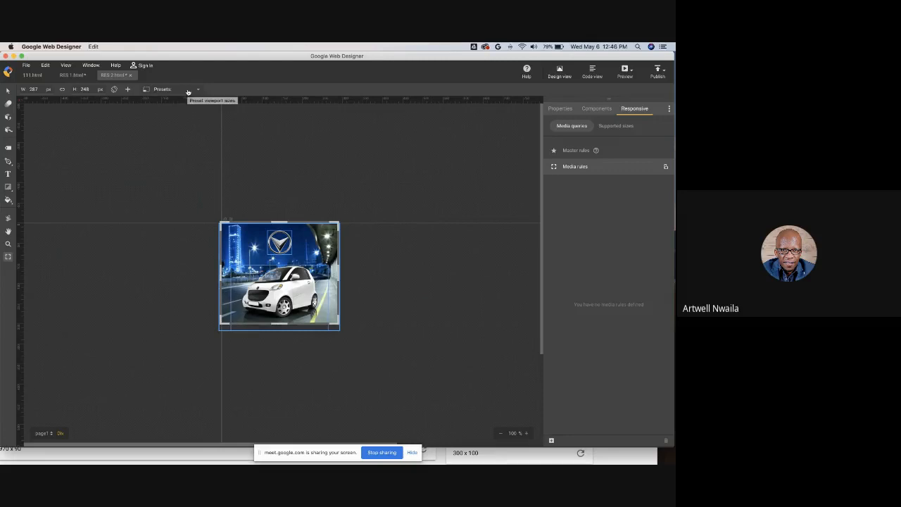
click(552, 440)
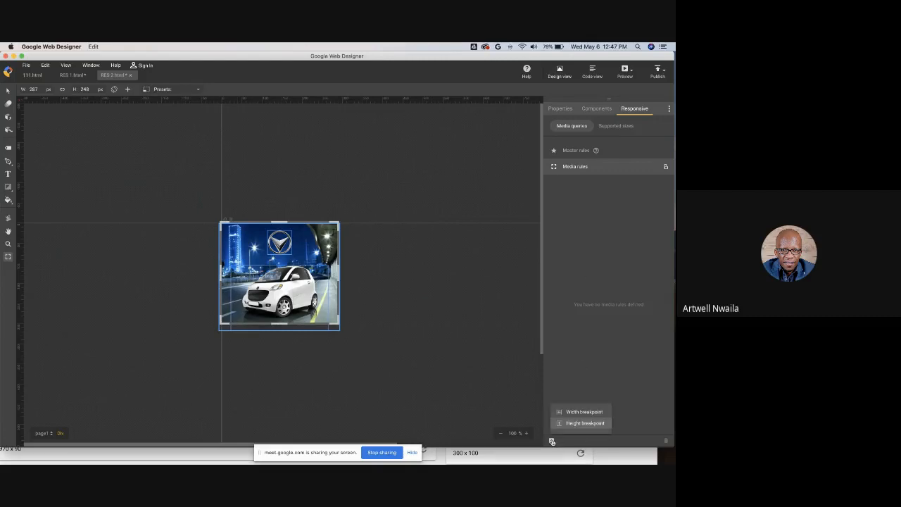
click(581, 412)
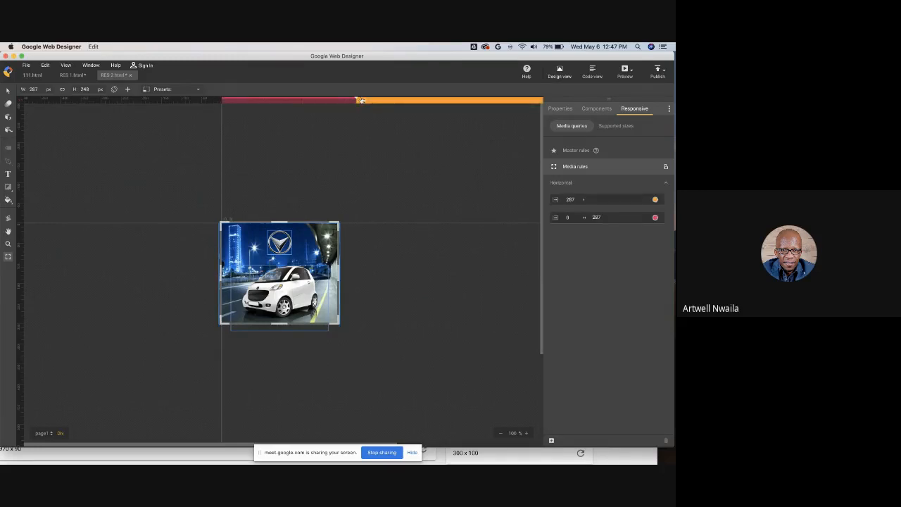
drag(366, 101, 348, 101)
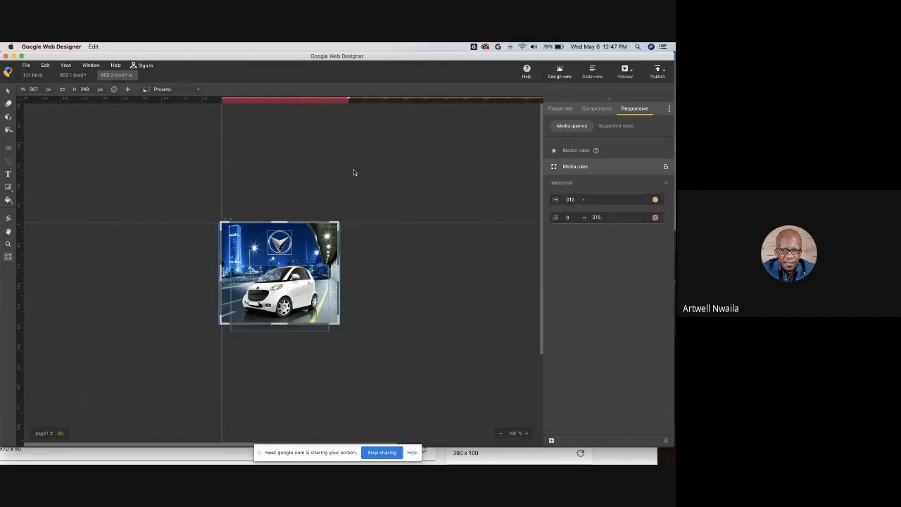
- Switch the stage preview to the 300 x 600 ad size
click(176, 91)
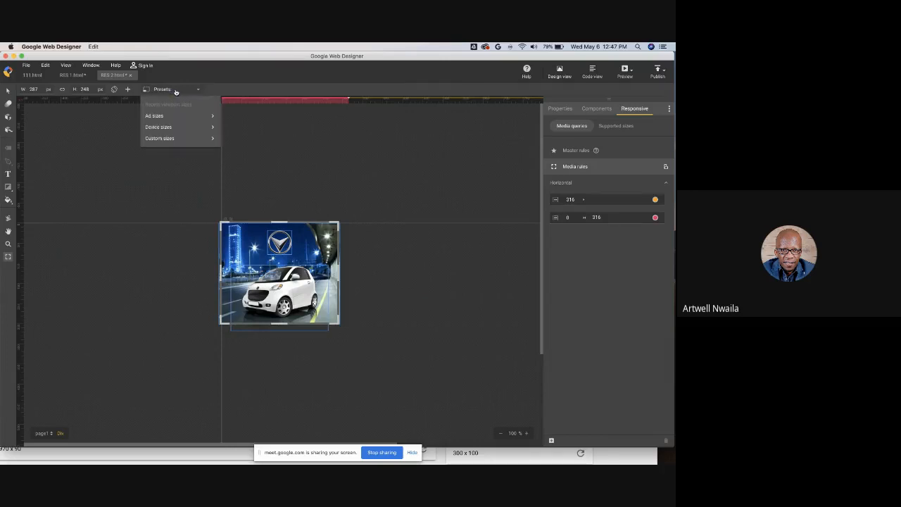
mouse_move(180, 118)
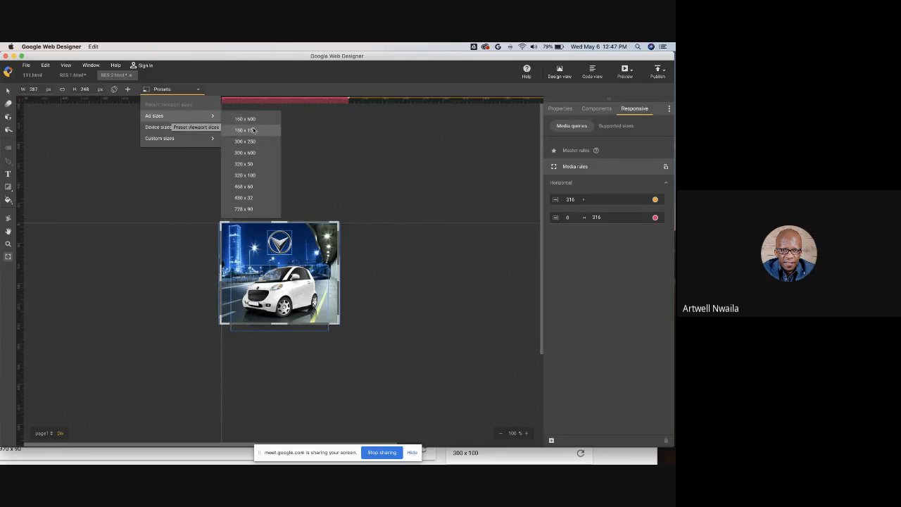
click(252, 154)
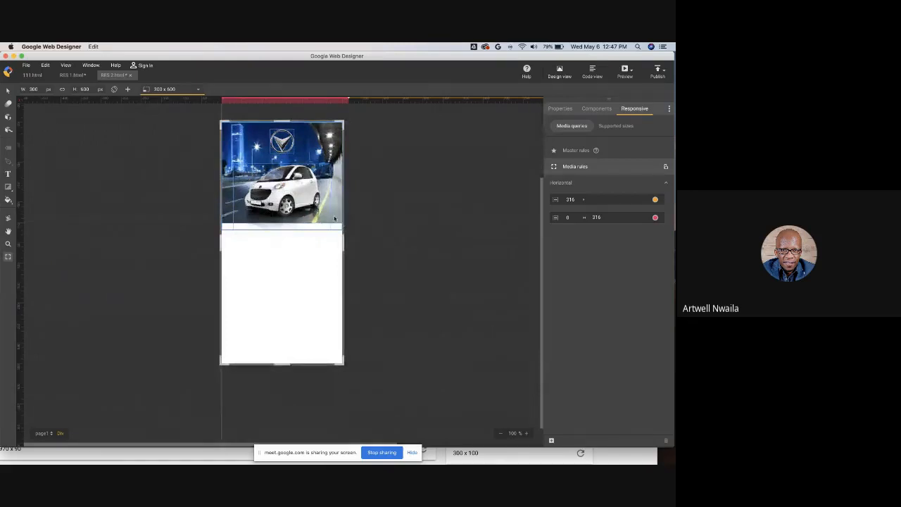
- Stretch the city background to fill the taller 300 x 600 stage and move the car down to its lower part
key(v)
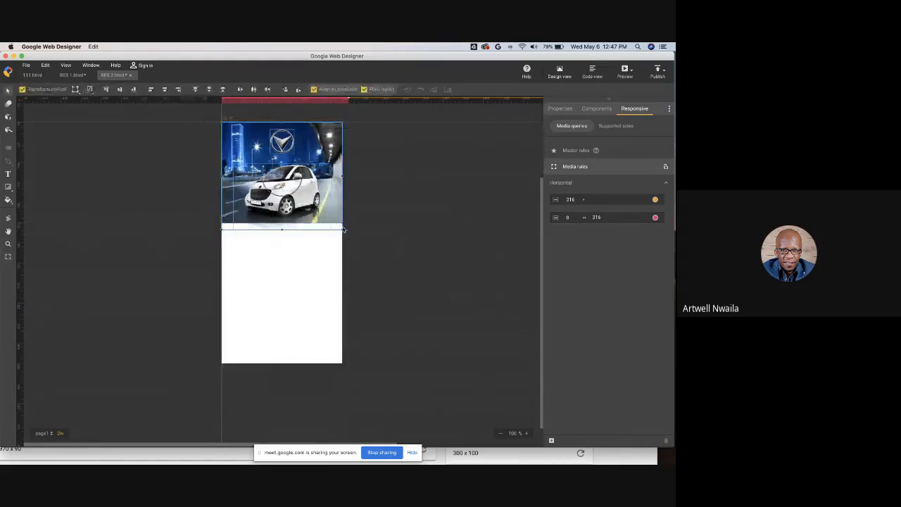
click(173, 251)
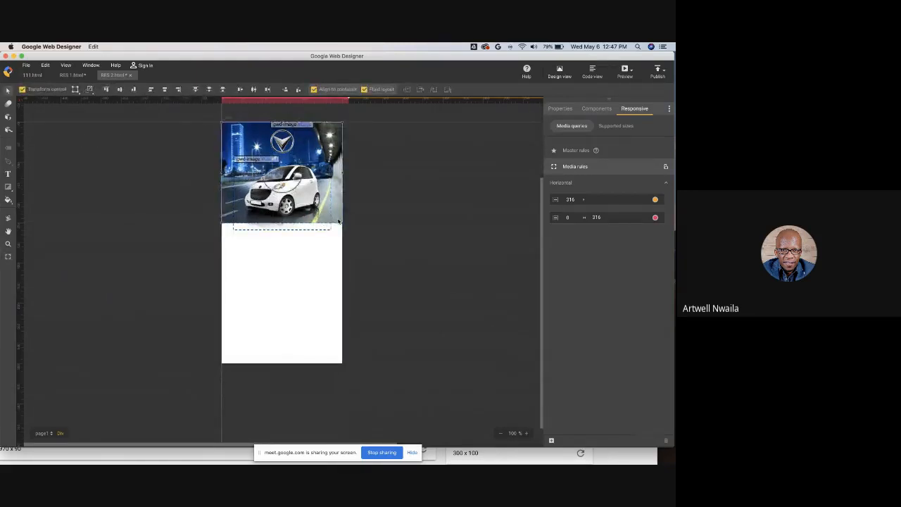
drag(338, 221, 512, 364)
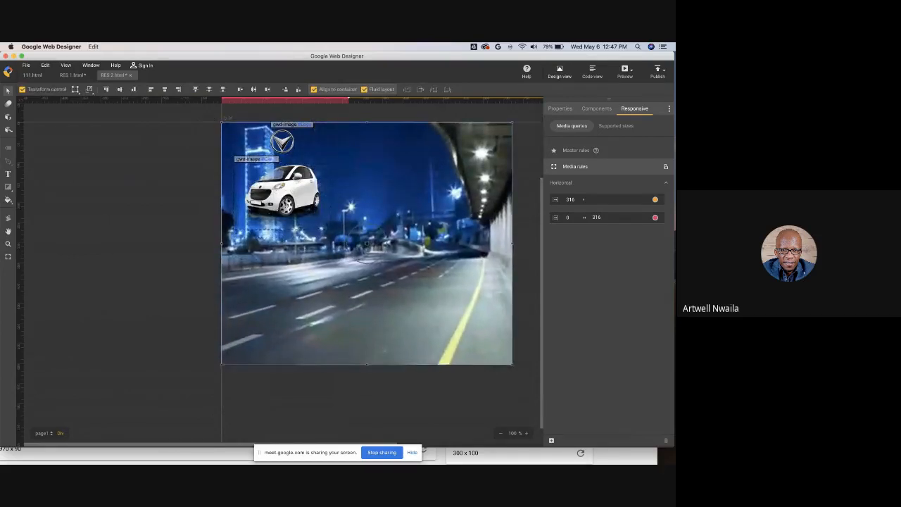
drag(299, 194, 294, 314)
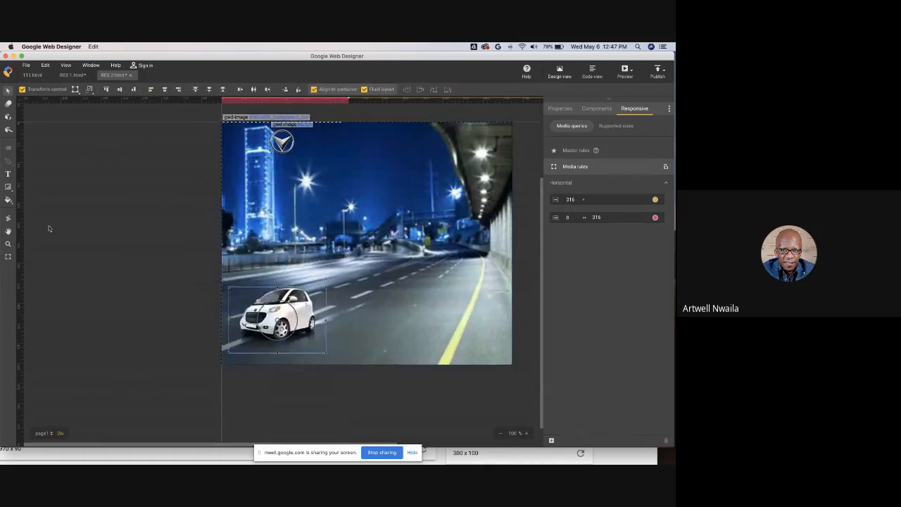
- Enlarge the logo in the upper-left corner and drag out a vertical guide along the stage's right edge
click(280, 143)
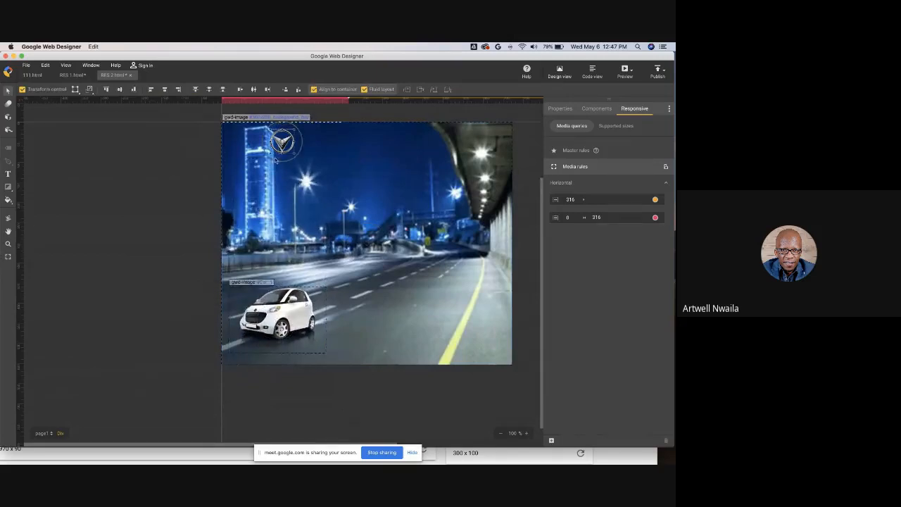
drag(271, 153, 239, 185)
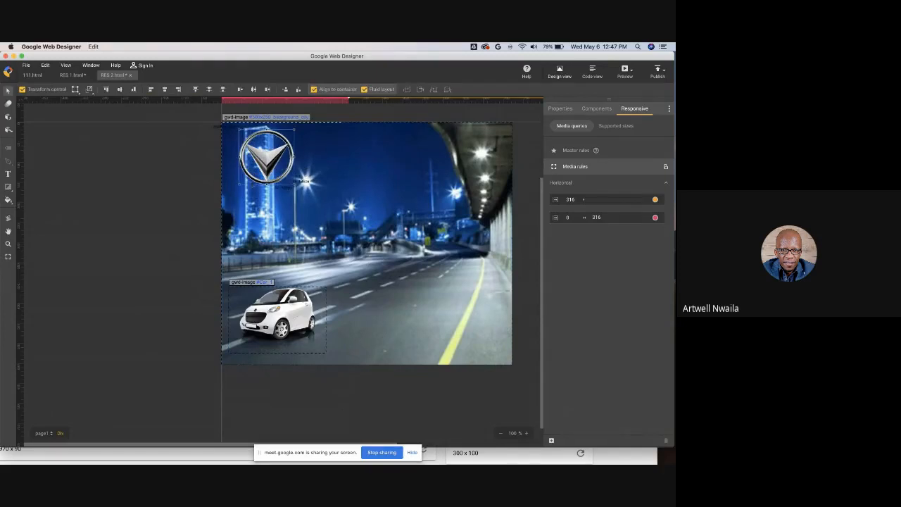
drag(22, 283, 348, 254)
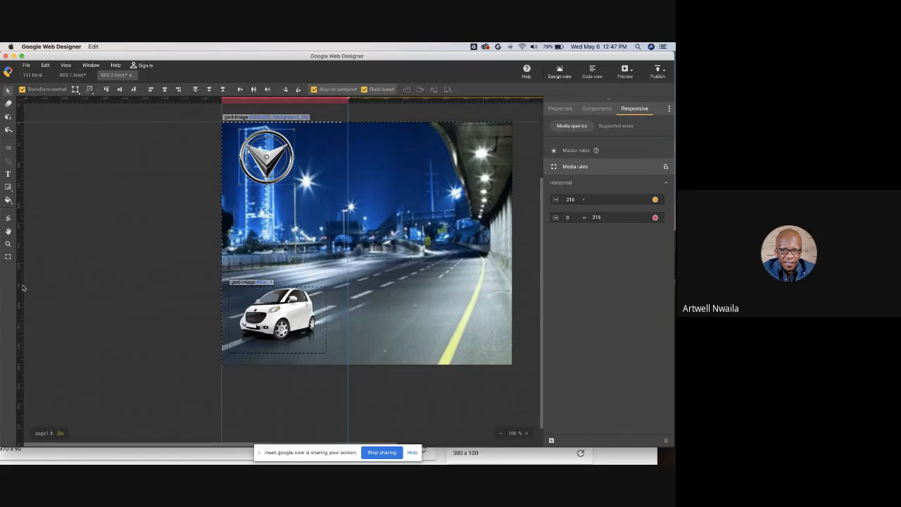
- Enlarge the car and shift it to the lower-left corner of the stage
click(323, 289)
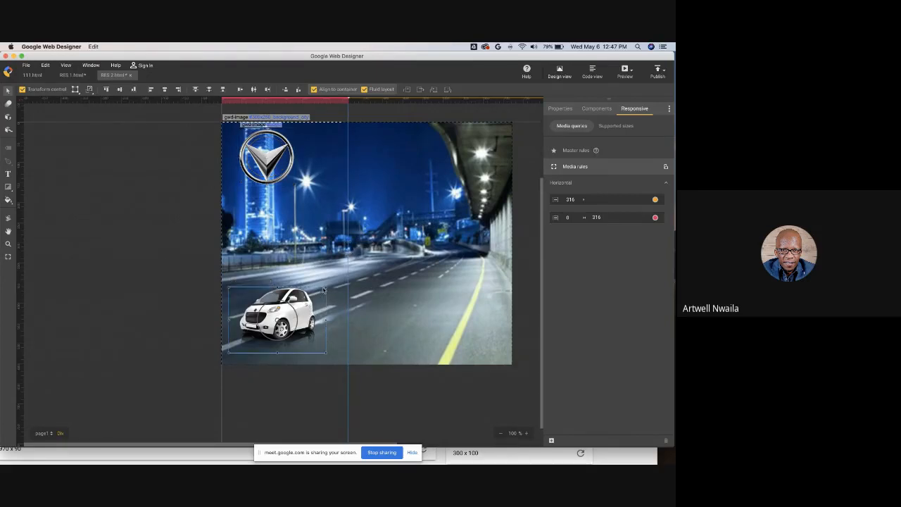
drag(325, 288, 350, 271)
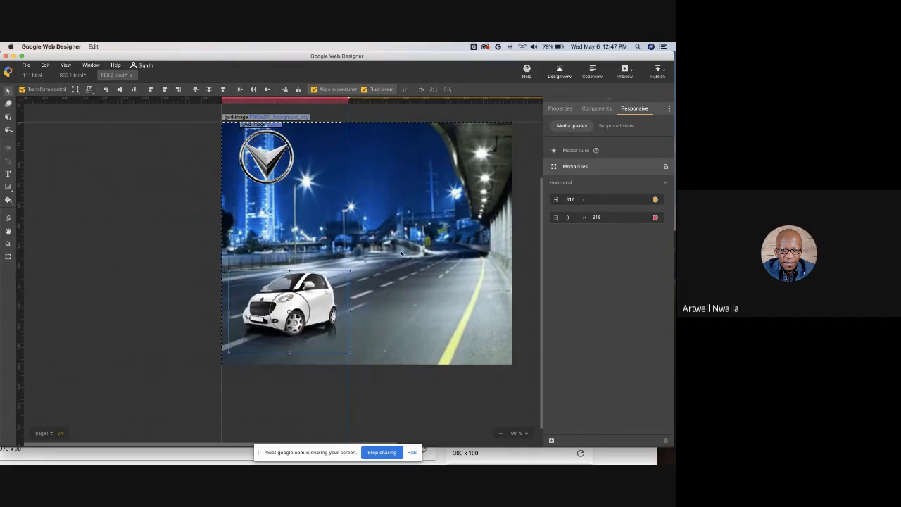
drag(229, 351, 216, 365)
- Enlarge the logo further and nudge it right into position near the top of the stage
click(278, 167)
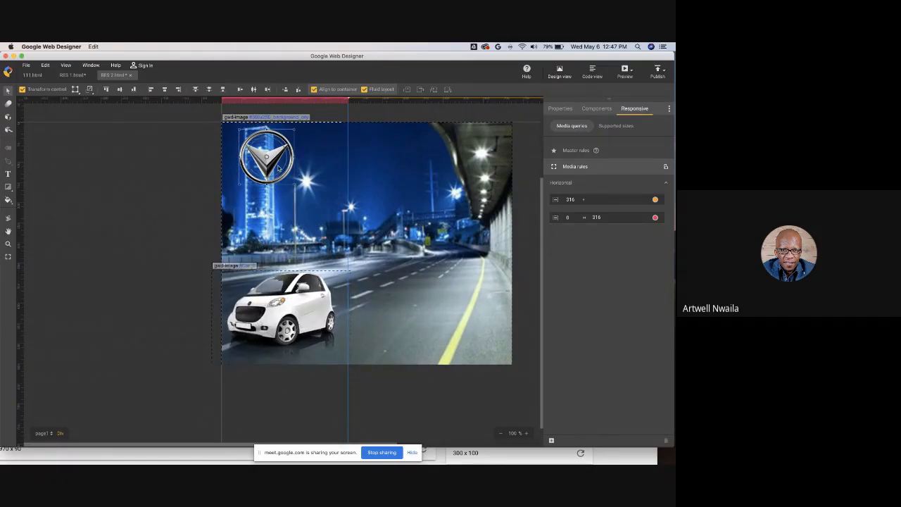
drag(285, 170, 343, 212)
key(Right)
key(Right)
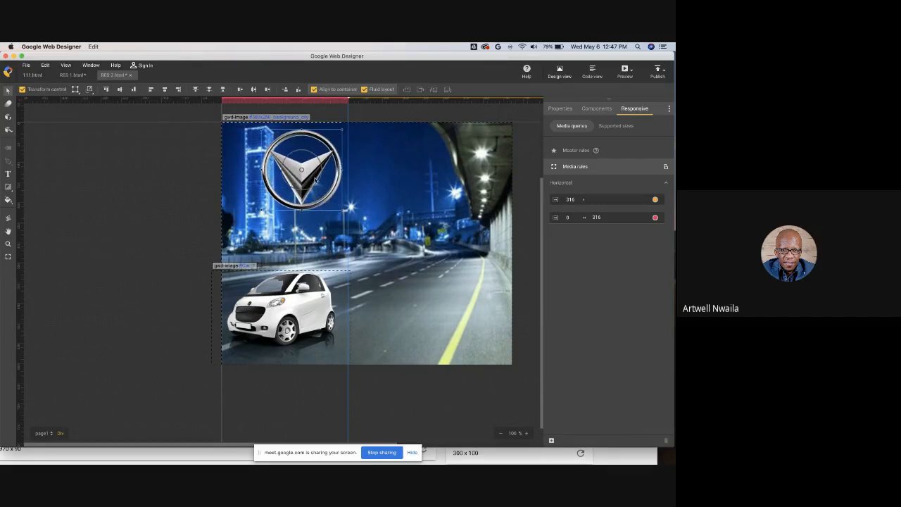
drag(314, 181, 296, 192)
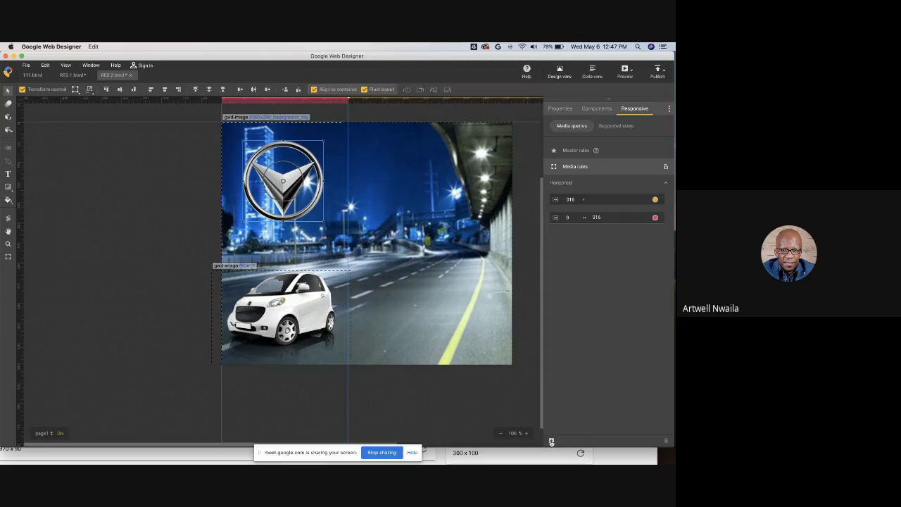
- Add a width breakpoint at 300 px and a height breakpoint at 600 px to the media rules
click(551, 442)
click(569, 411)
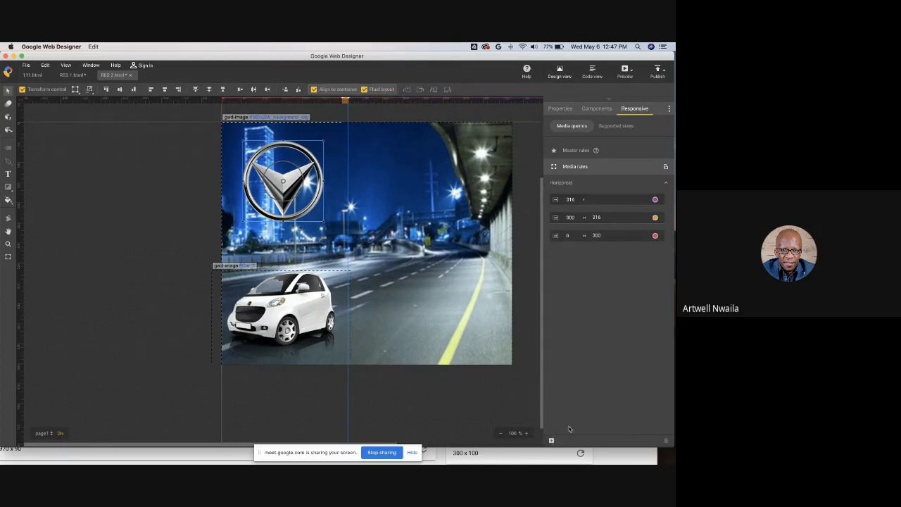
click(551, 441)
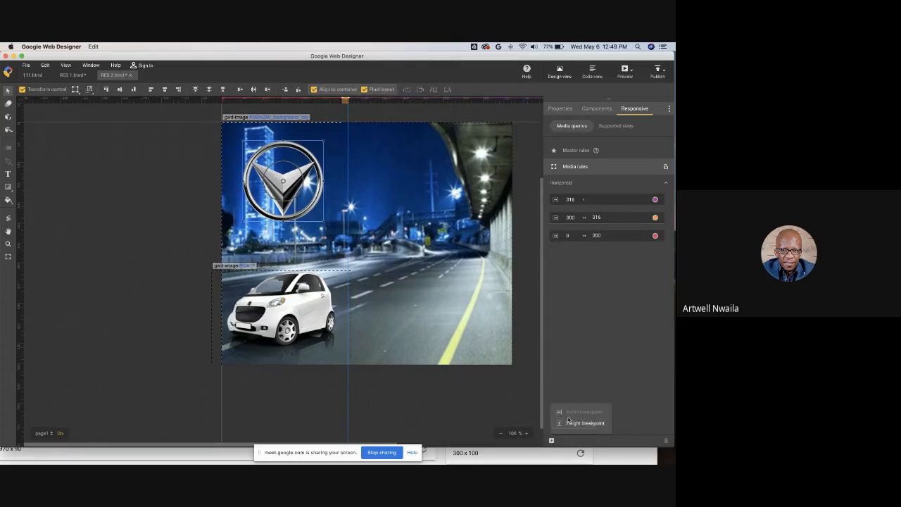
click(571, 426)
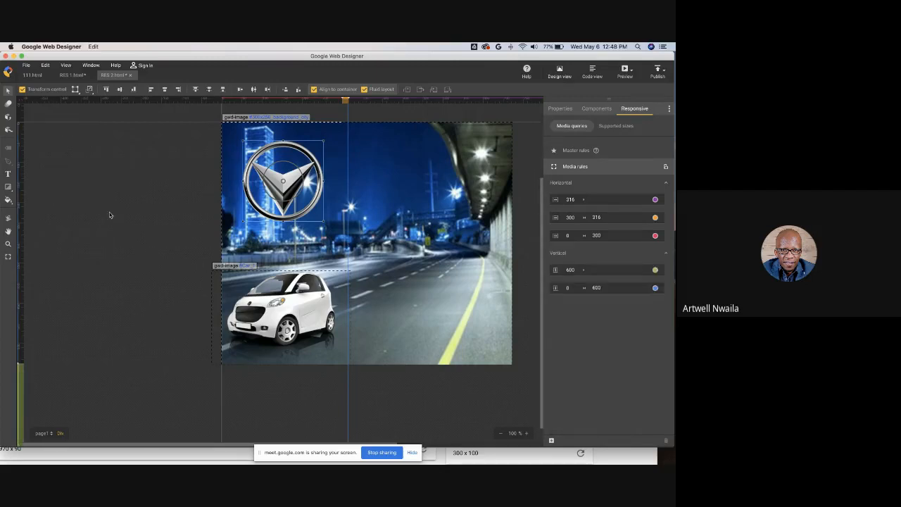
- Switch the stage preview to the 468 x 60 ad size
click(8, 257)
mouse_move(342, 363)
mouse_down()
mouse_move(329, 264)
mouse_move(361, 190)
mouse_move(349, 224)
mouse_move(343, 404)
mouse_move(346, 367)
mouse_up()
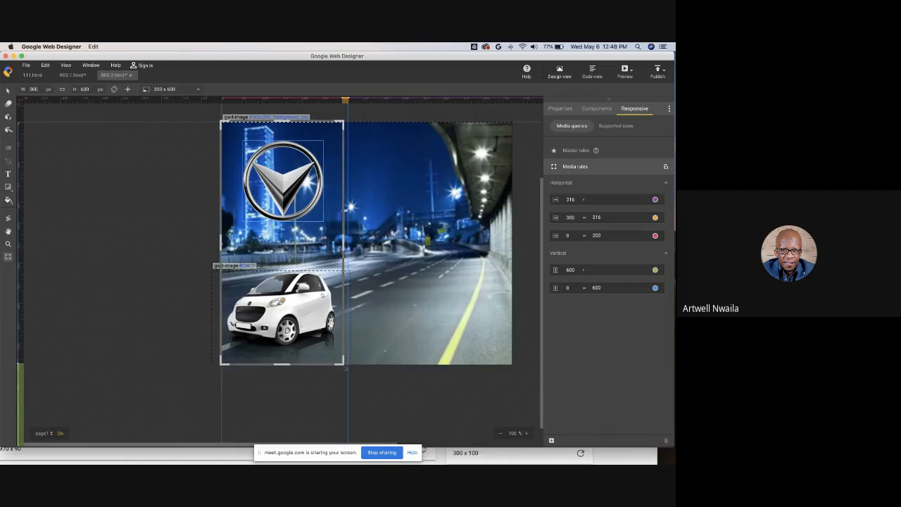
click(197, 91)
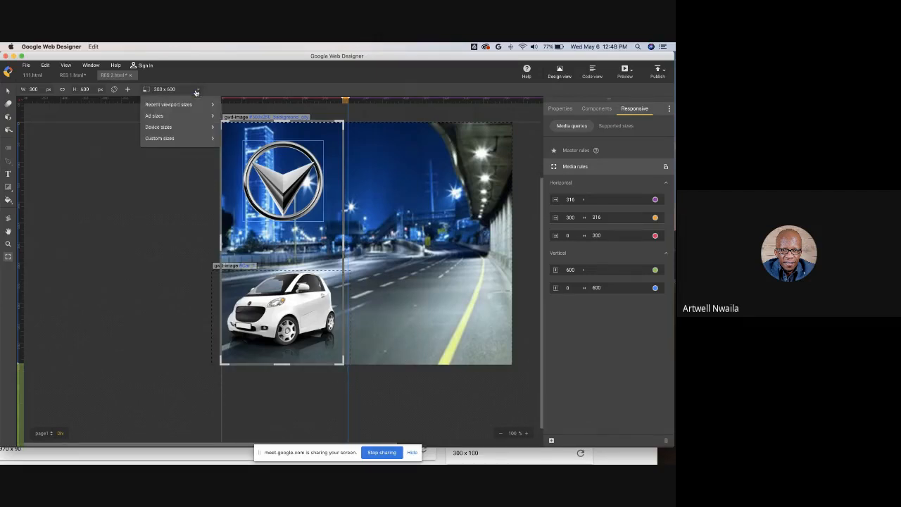
mouse_move(196, 105)
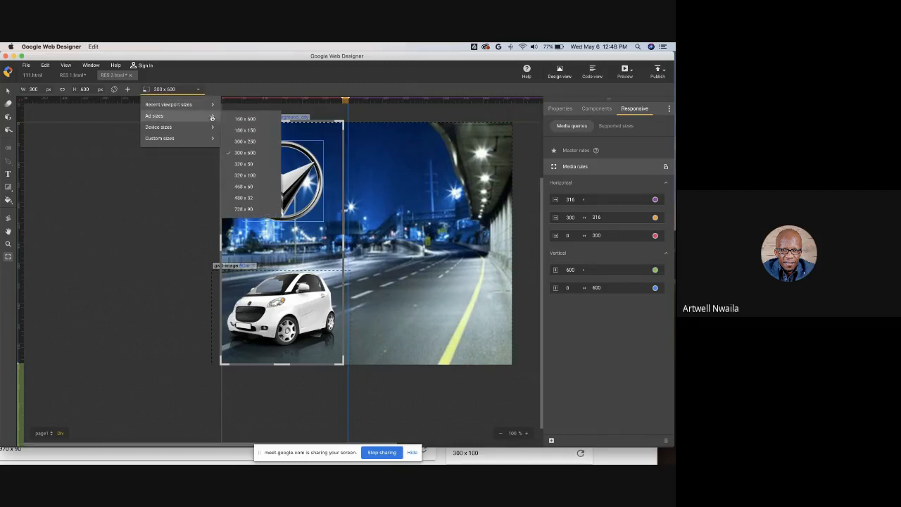
click(247, 187)
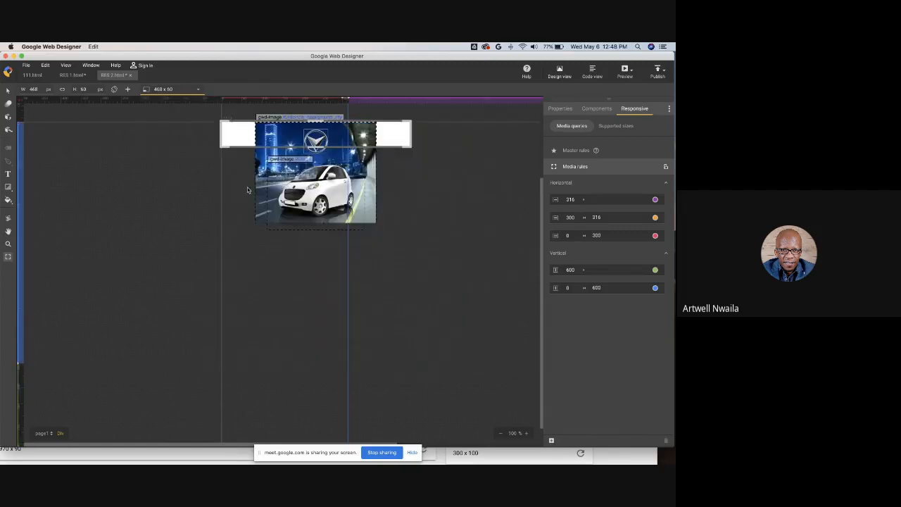
- Move the city background up to the top-left corner of the 468 x 60 banner
click(270, 179)
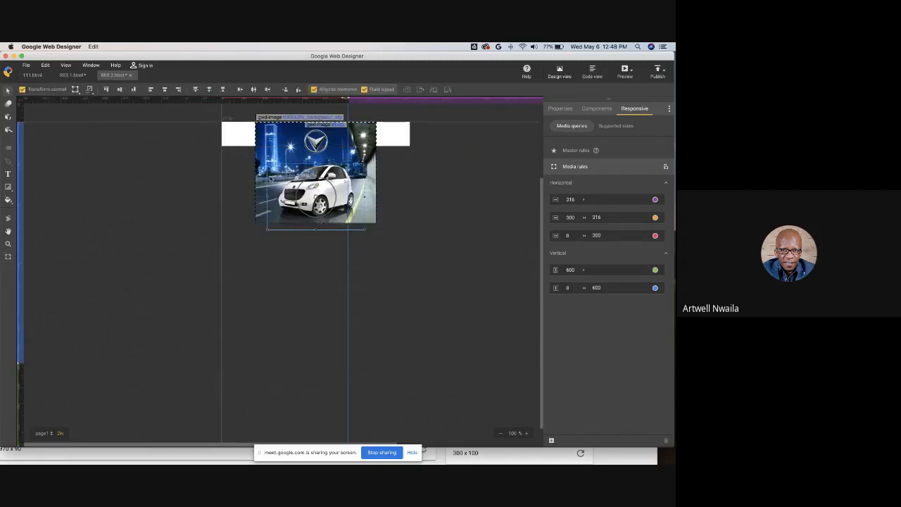
click(264, 161)
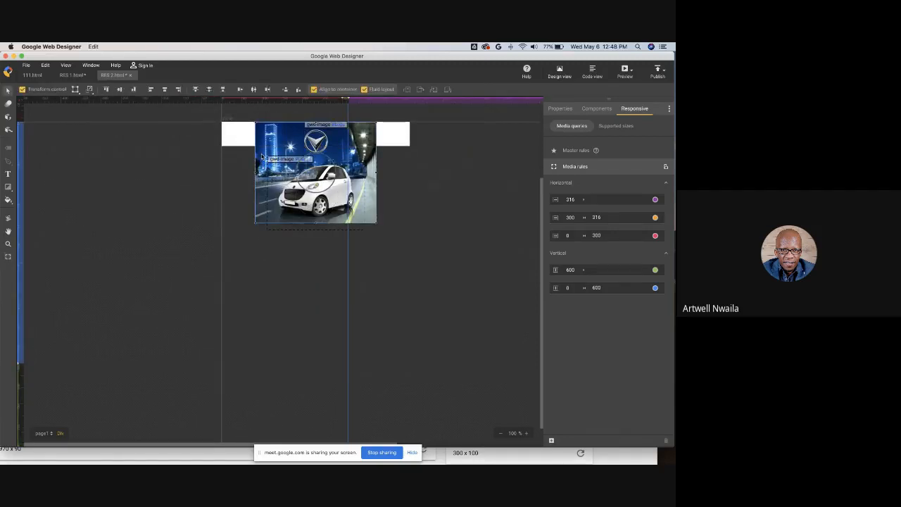
drag(262, 157, 229, 122)
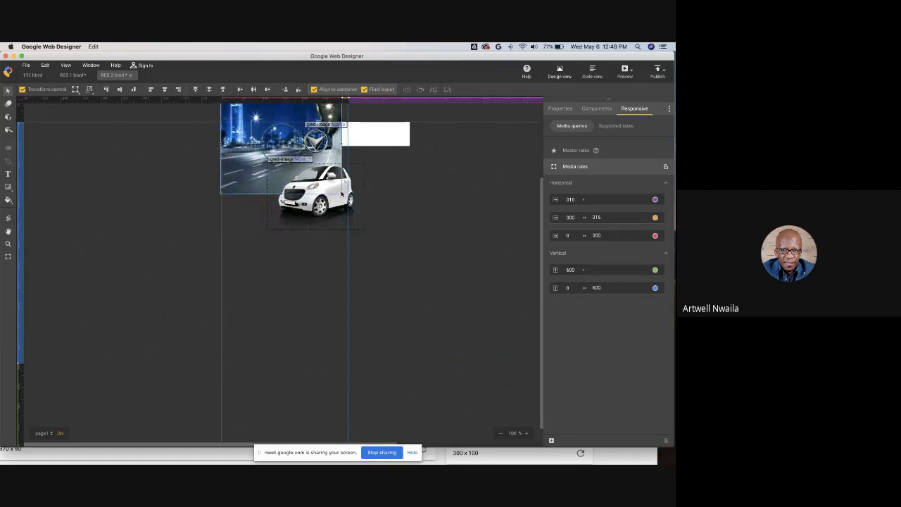
- Move the car image off the stage, out to the right of the 468 x 60 banner
shift+click(342, 194)
drag(342, 194, 383, 207)
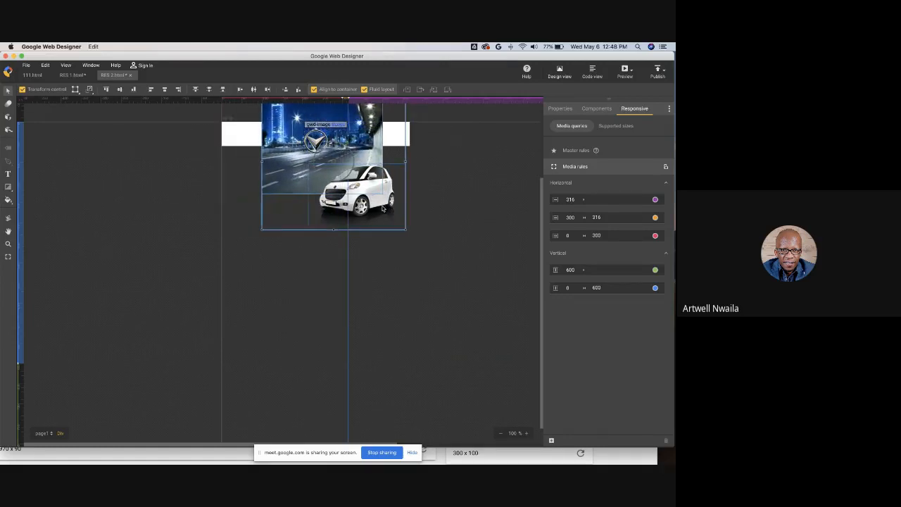
click(400, 276)
click(368, 212)
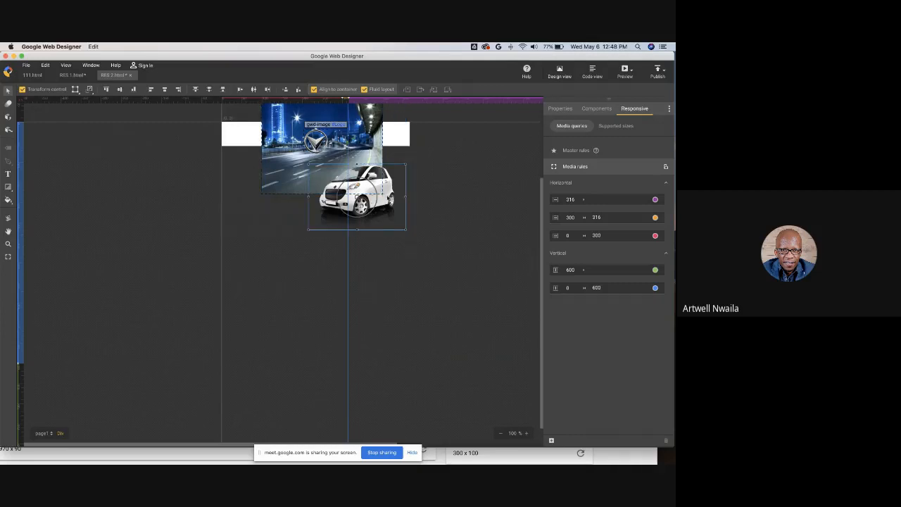
drag(389, 202, 490, 251)
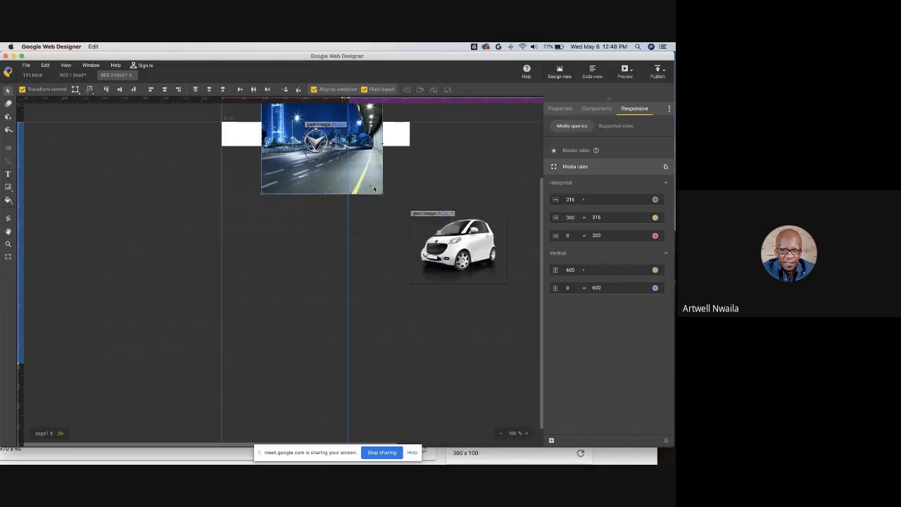
- Enlarge the city background and reposition it across the 468 x 60 banner, marking the banner's lower edge with a guide
drag(383, 193, 421, 226)
drag(262, 227, 212, 269)
mouse_move(203, 235)
mouse_down()
mouse_move(177, 242)
mouse_move(187, 239)
mouse_up()
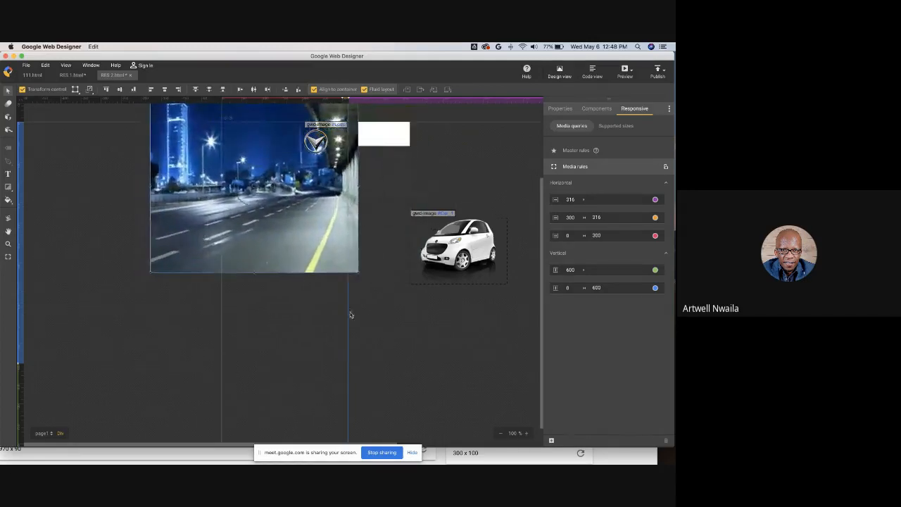
drag(347, 306, 407, 287)
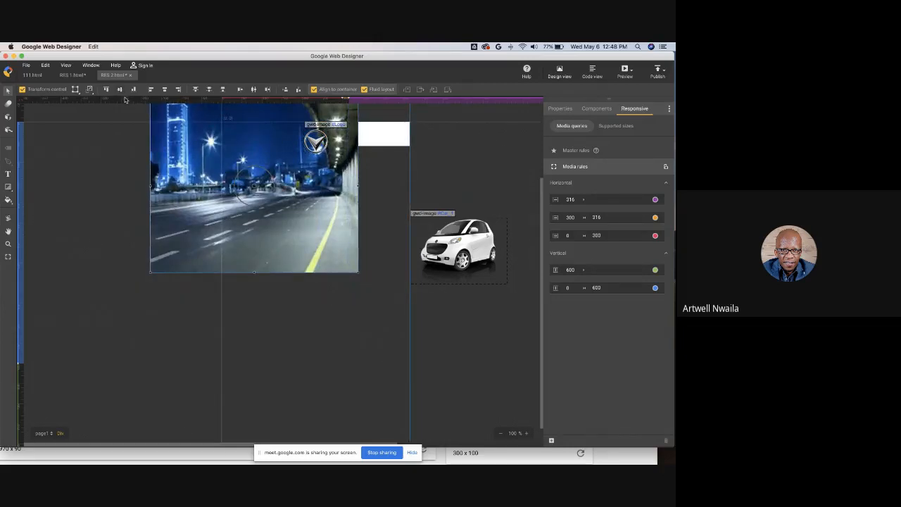
drag(126, 99, 130, 147)
drag(256, 194, 305, 188)
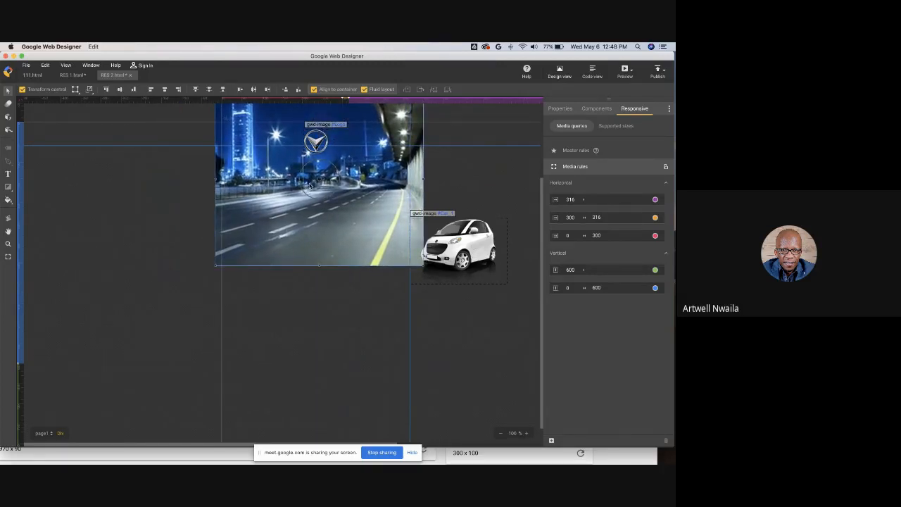
- Move the logo up into the 60 px tall banner strip and nudge it into place
click(316, 142)
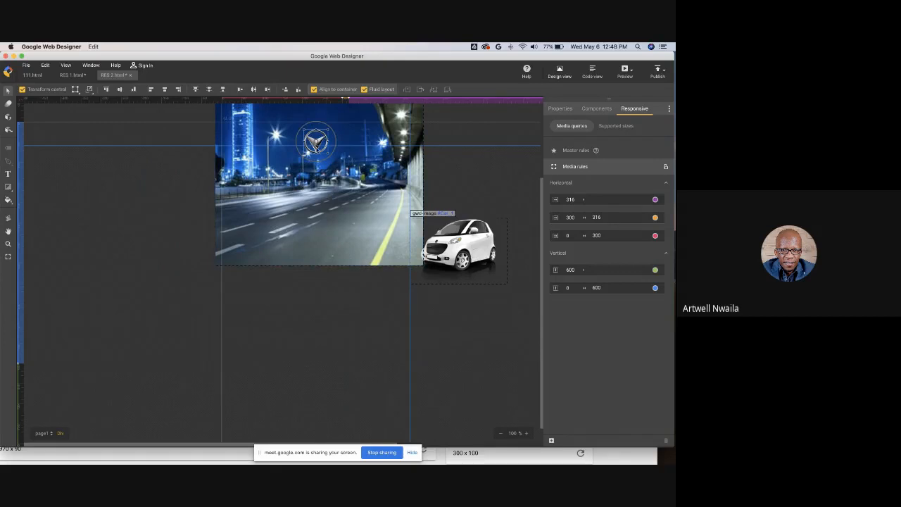
drag(316, 152, 308, 126)
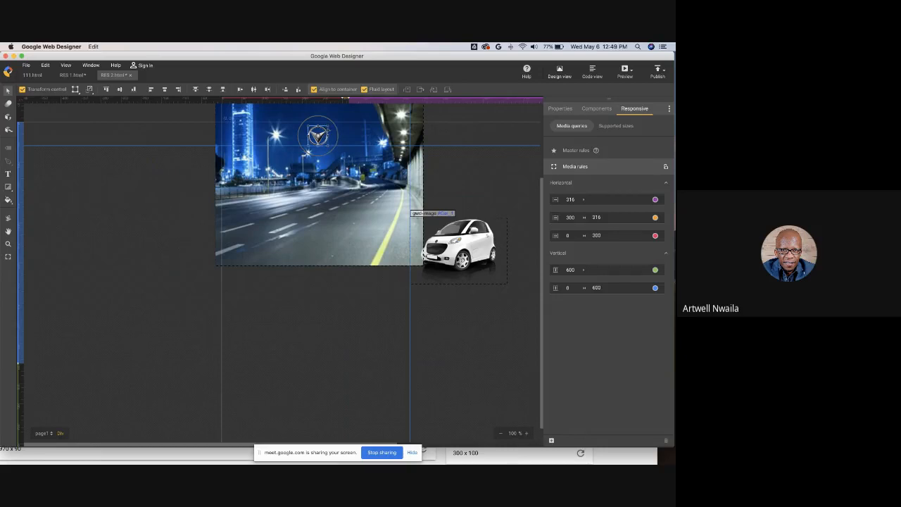
key(Up)
key(Up)
key(Up)
key(Up)
click(204, 205)
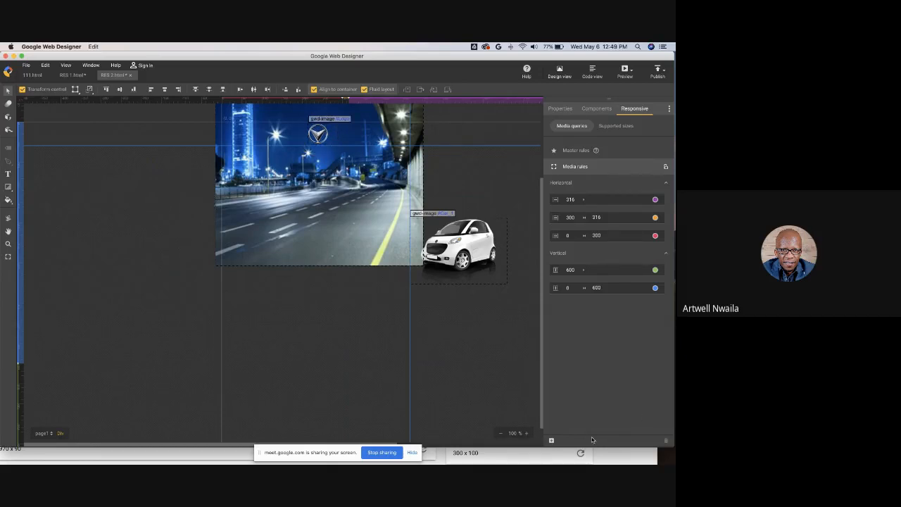
- Add a width breakpoint at 468 px and a height breakpoint at 60 px to the media rules
click(551, 441)
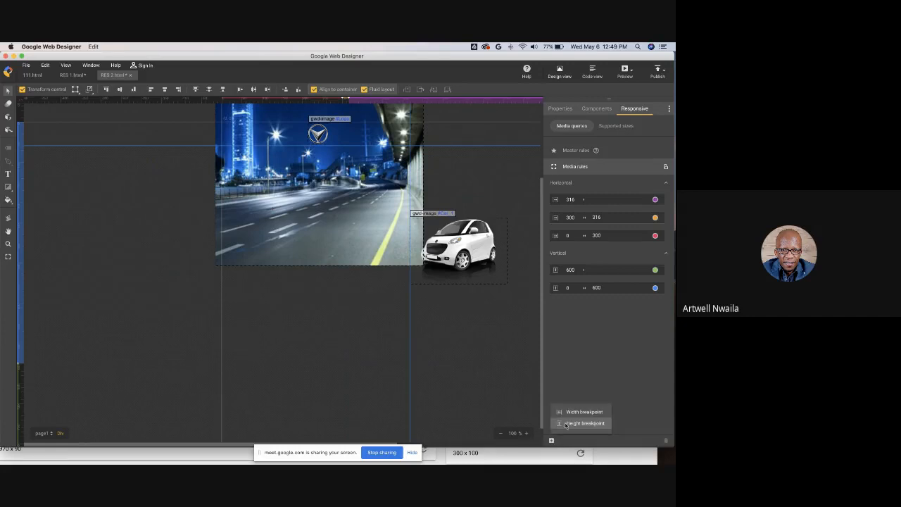
click(569, 425)
click(551, 441)
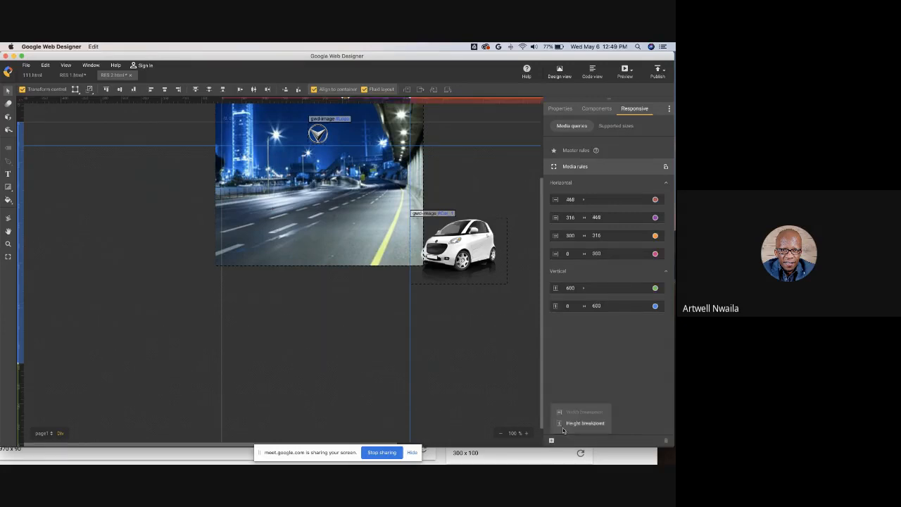
click(570, 425)
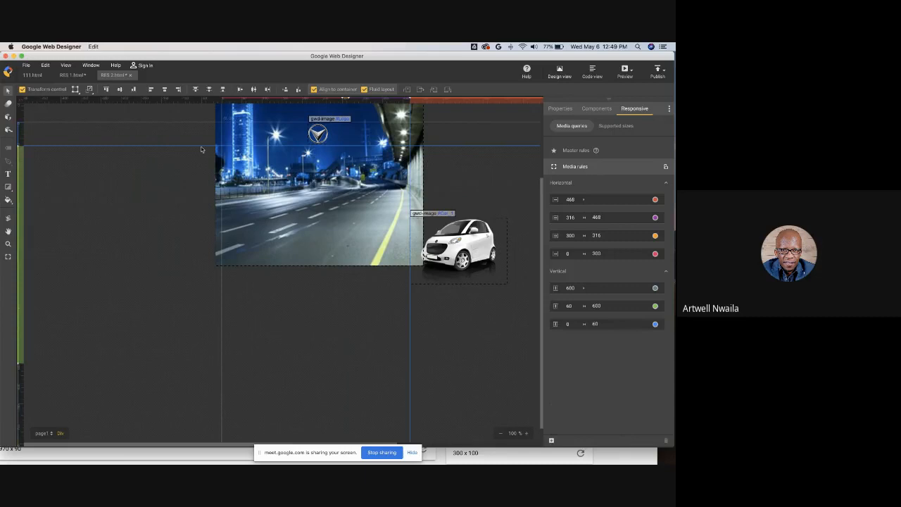
- Resize the stage and switch the preview to the 160 x 600 ad size
click(7, 257)
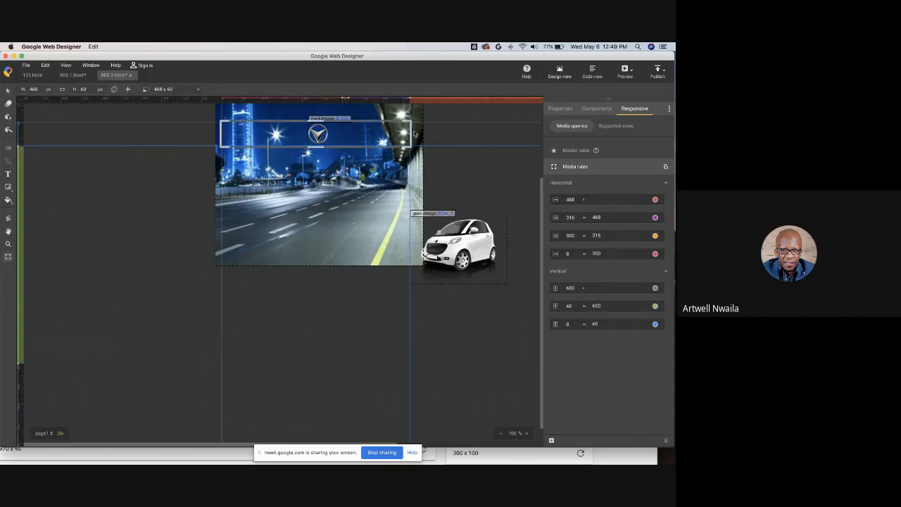
drag(410, 147, 313, 213)
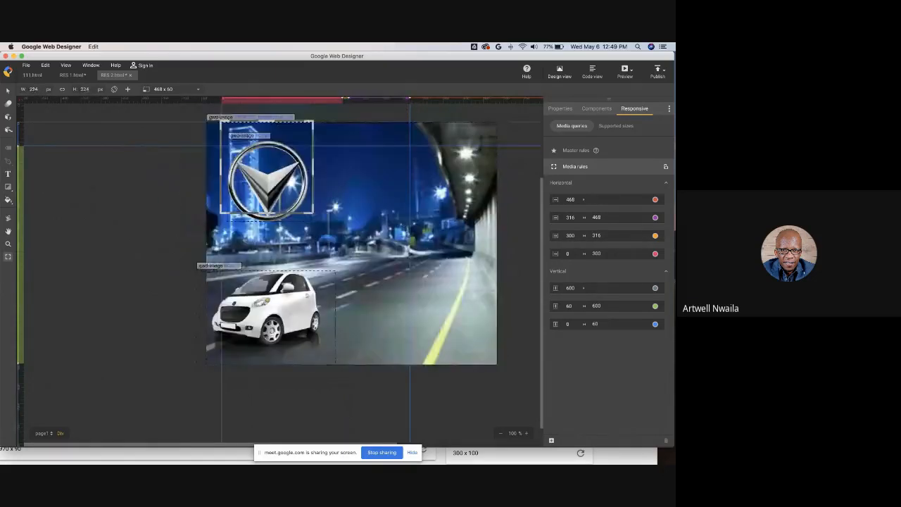
click(183, 89)
mouse_move(190, 115)
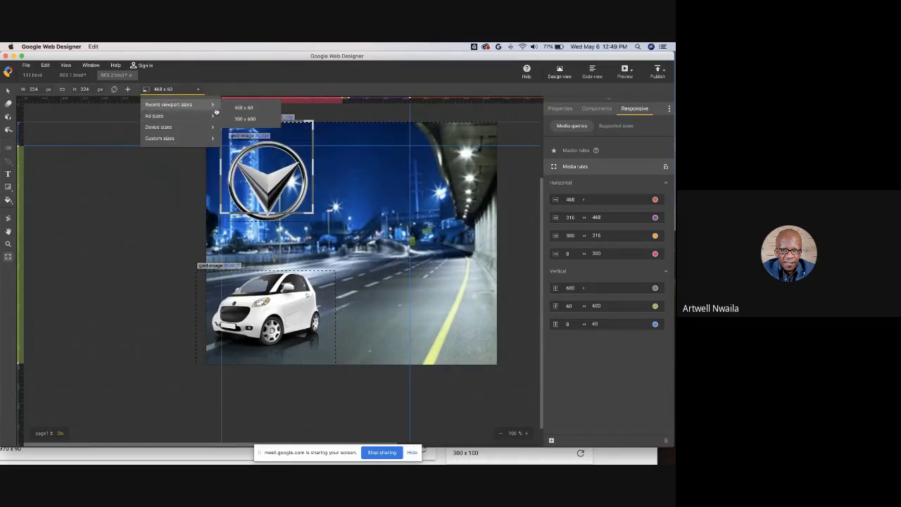
click(245, 119)
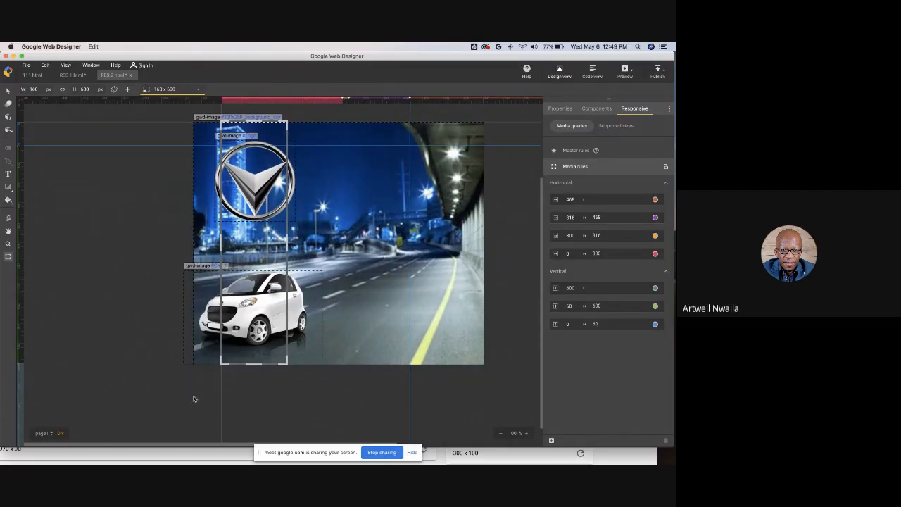
- Shrink the car and move it up onto the road, moving the logo off the stage for the 160 x 600 layout
drag(23, 340, 286, 363)
drag(120, 102, 150, 365)
click(281, 306)
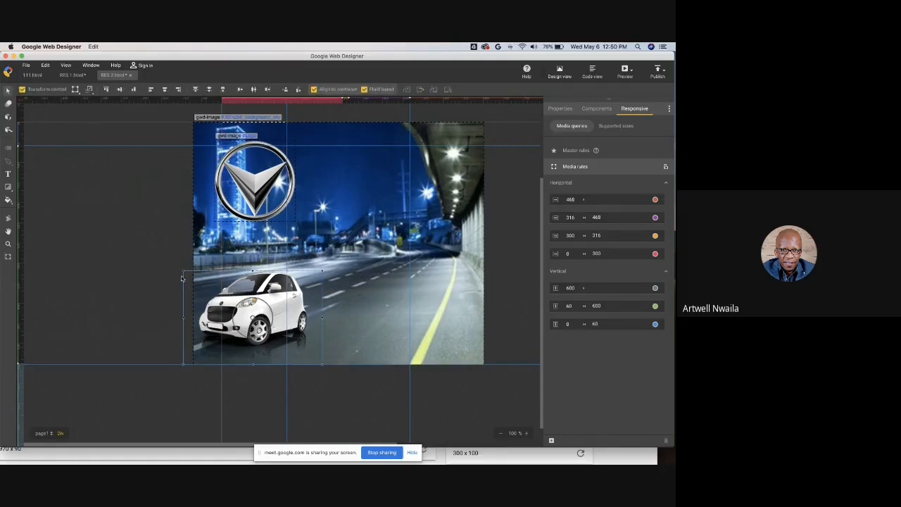
drag(186, 271, 214, 290)
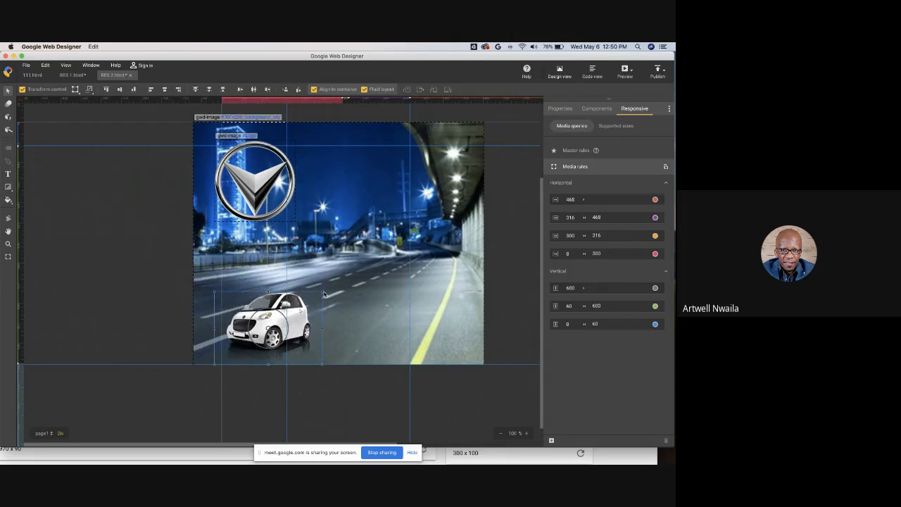
drag(324, 293, 280, 321)
drag(257, 209, 108, 247)
drag(260, 339, 267, 248)
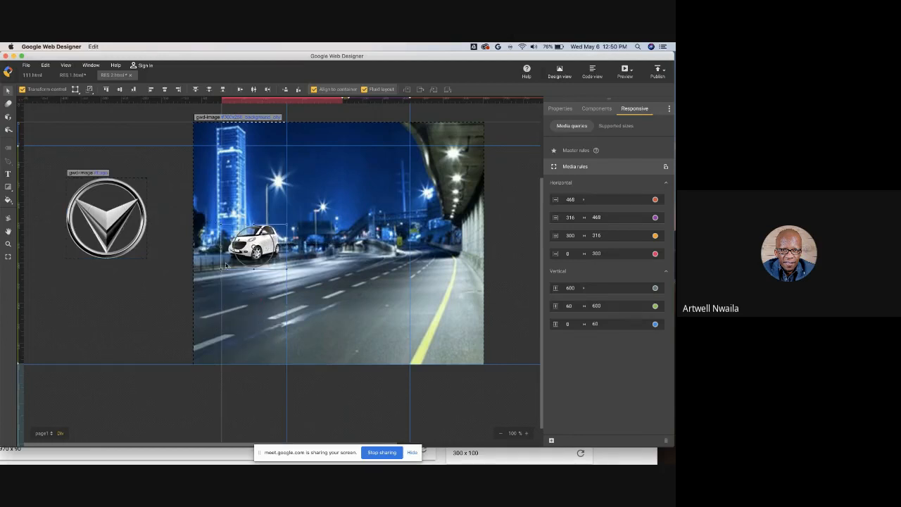
- Add a width breakpoint at 160 px and resize the stage to 300 x 600
click(551, 440)
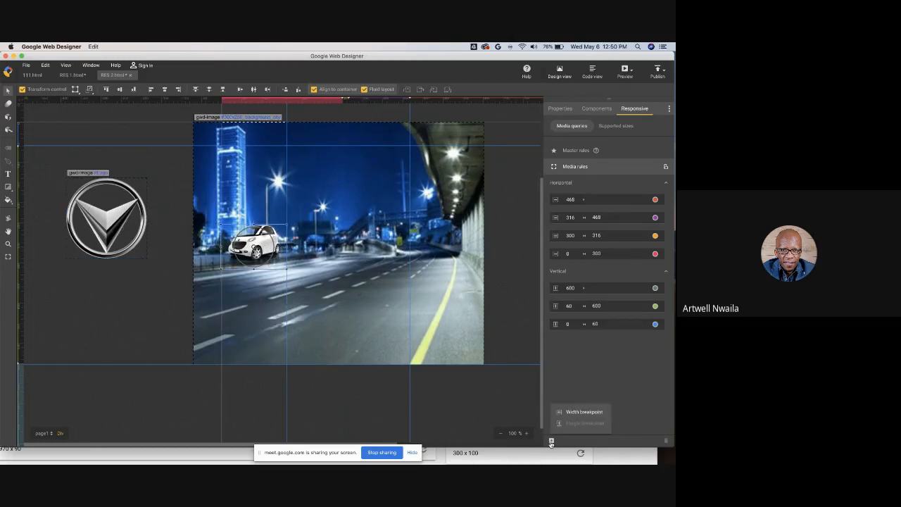
click(573, 413)
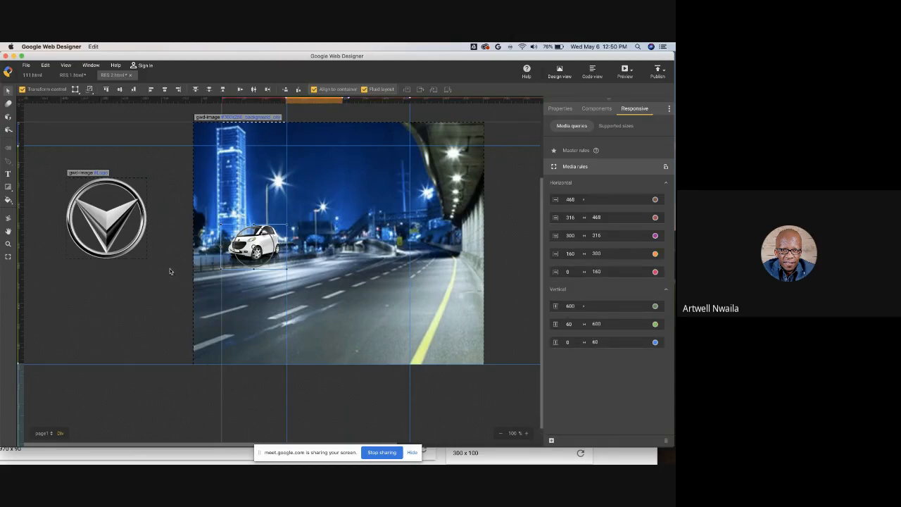
click(8, 256)
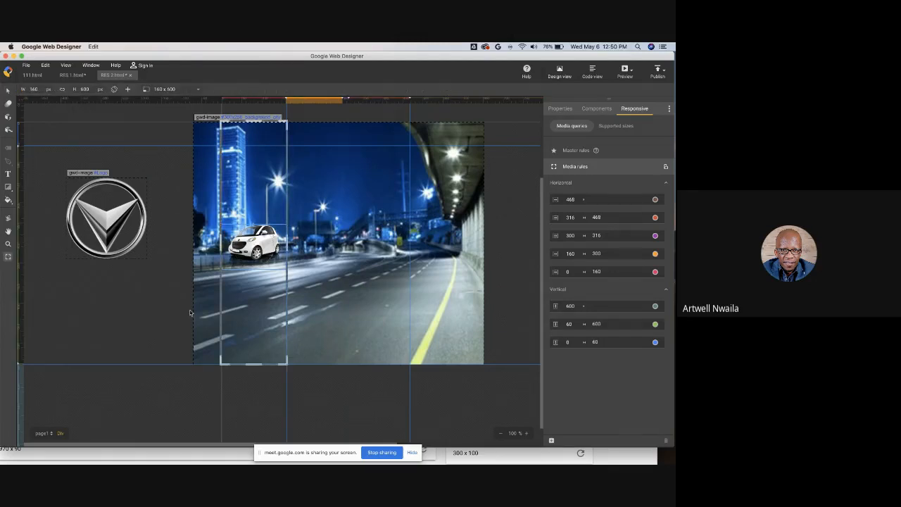
drag(287, 365, 474, 211)
drag(412, 184, 411, 153)
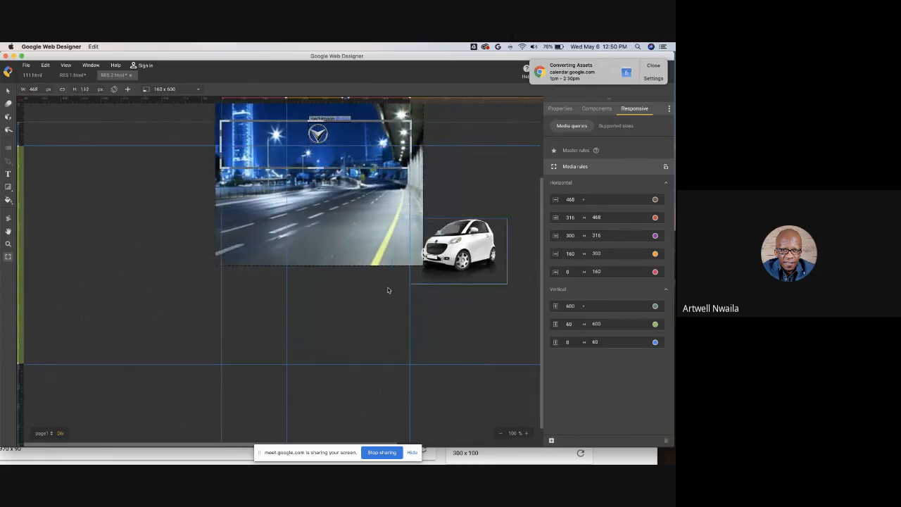
drag(388, 290, 336, 363)
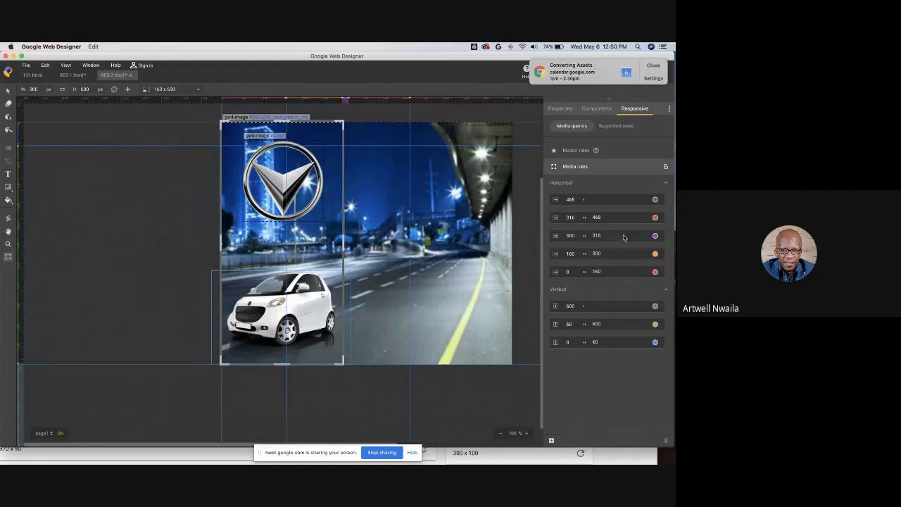
click(658, 66)
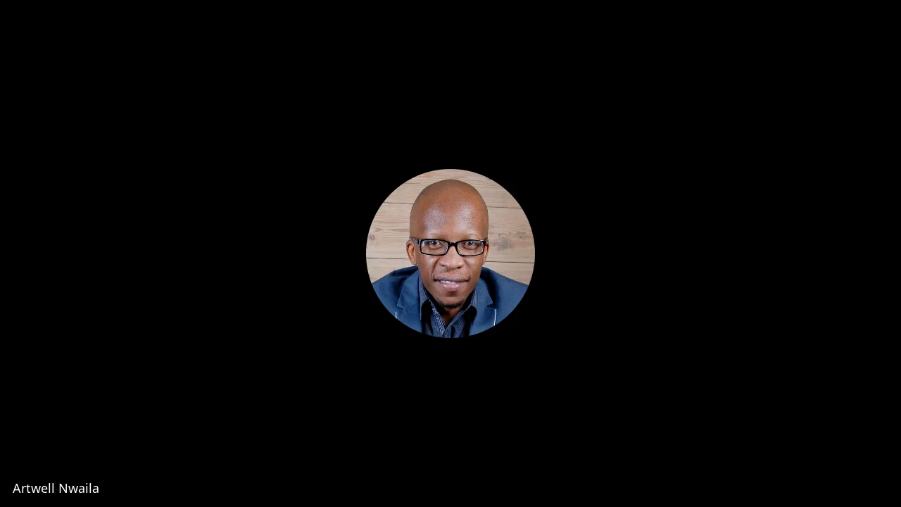
- Scroll through the browser preview of all ad sizes to check each responsive layout
scroll(408, 247, down, 2)
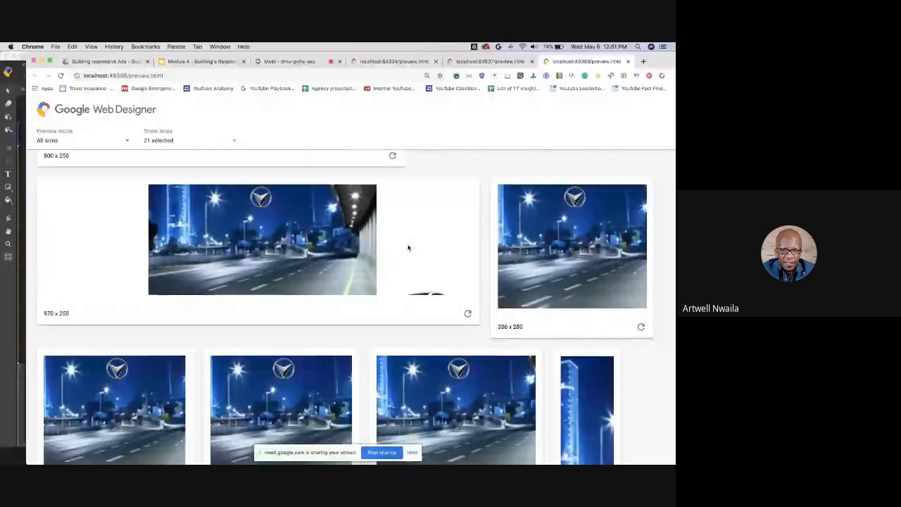
scroll(407, 247, down, 5)
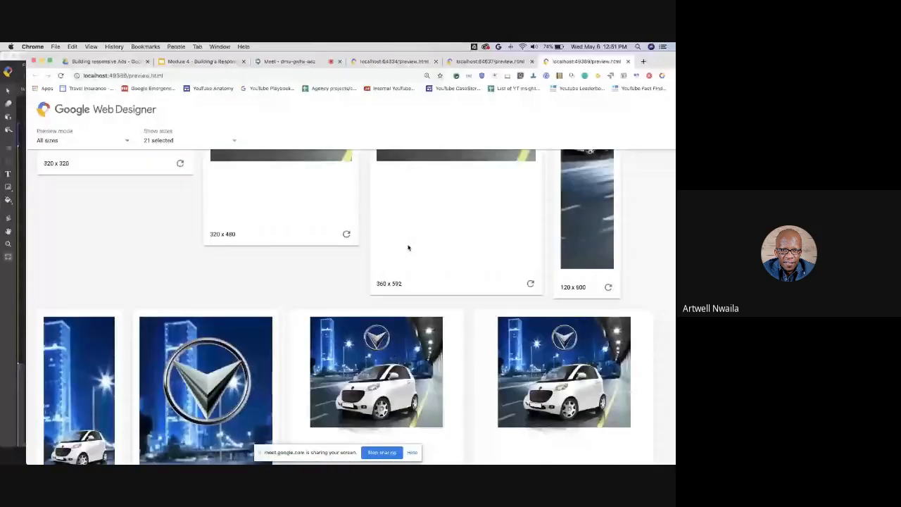
scroll(407, 247, down, 3)
scroll(407, 247, down, 2)
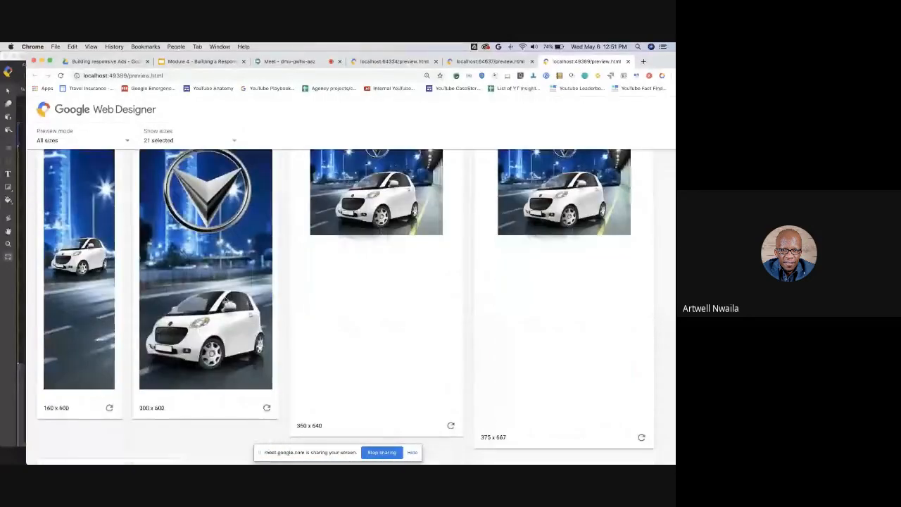
click(128, 143)
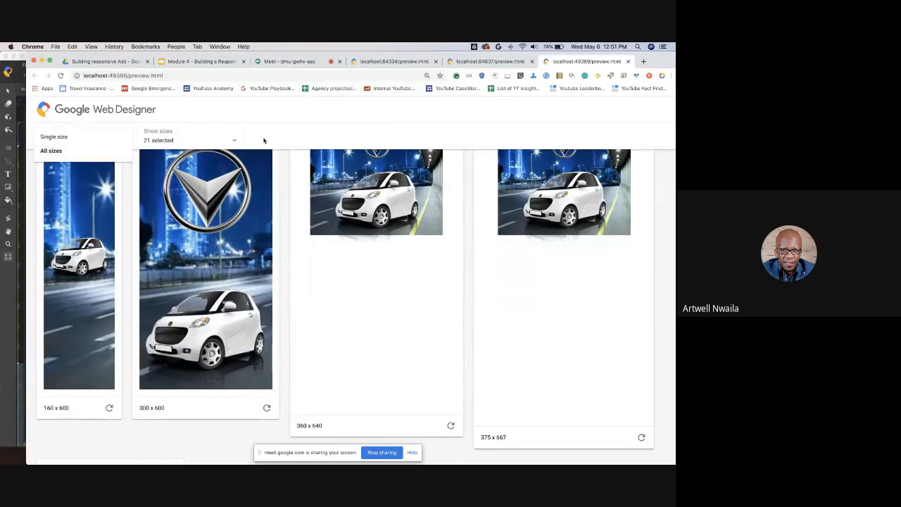
click(261, 146)
scroll(199, 292, up, 2)
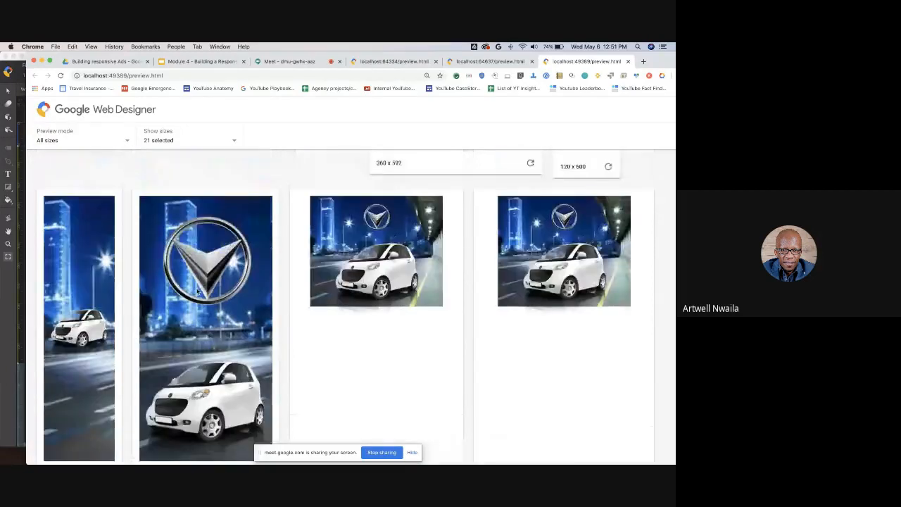
scroll(198, 292, down, 1)
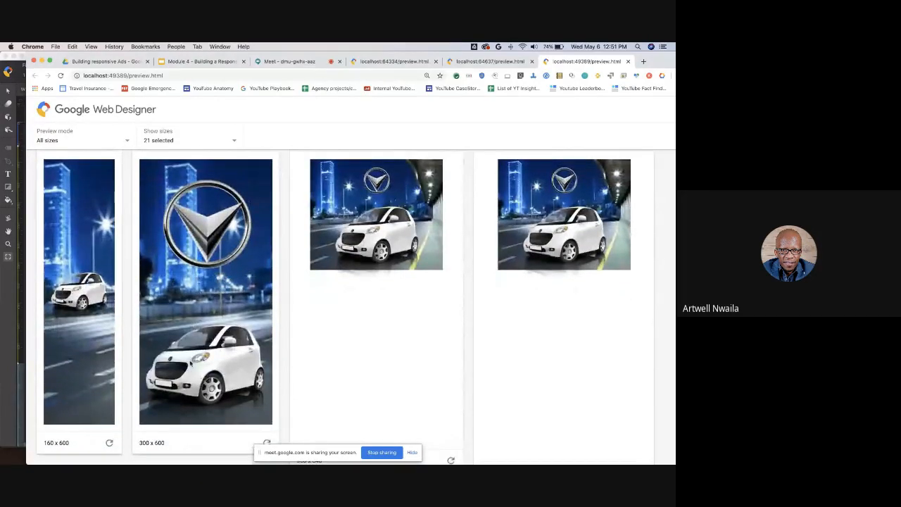
scroll(194, 348, up, 3)
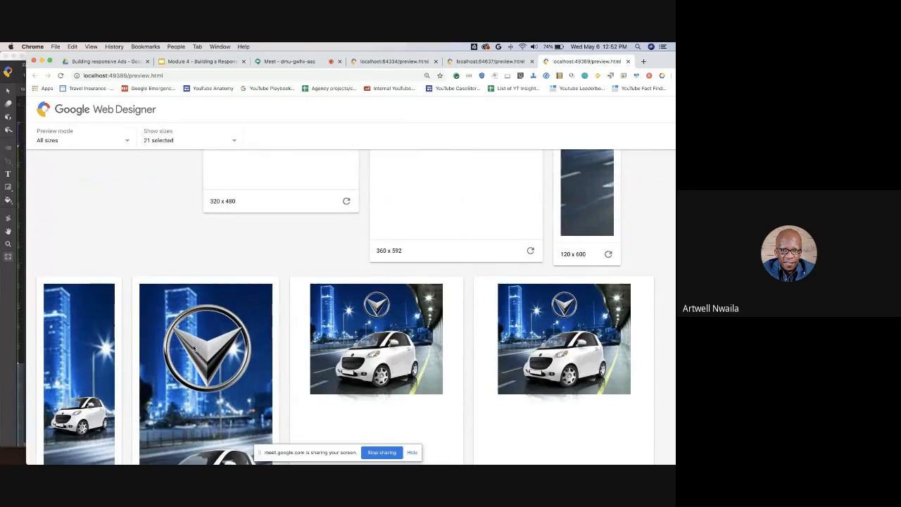
scroll(240, 341, down, 1)
scroll(240, 341, up, 3)
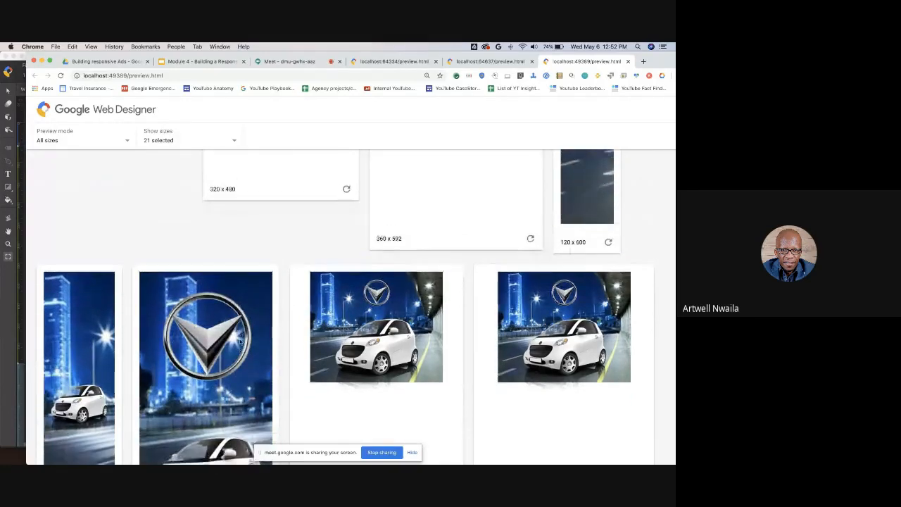
- Switch back to Google Web Designer and dismiss the publish target folder warning
key(super+Tab)
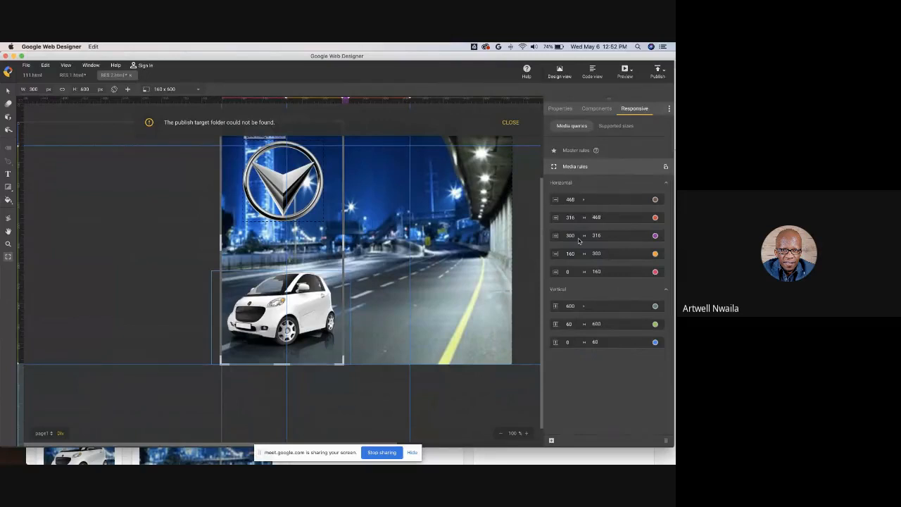
click(631, 71)
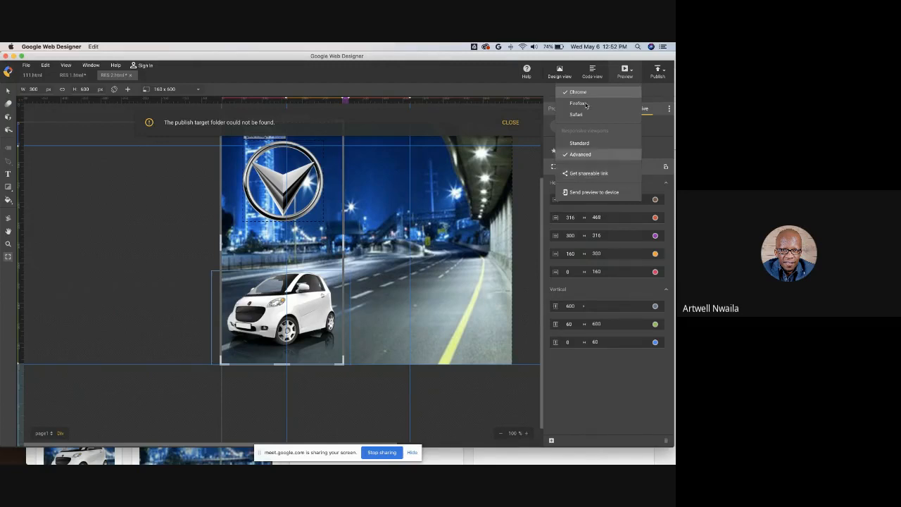
click(511, 123)
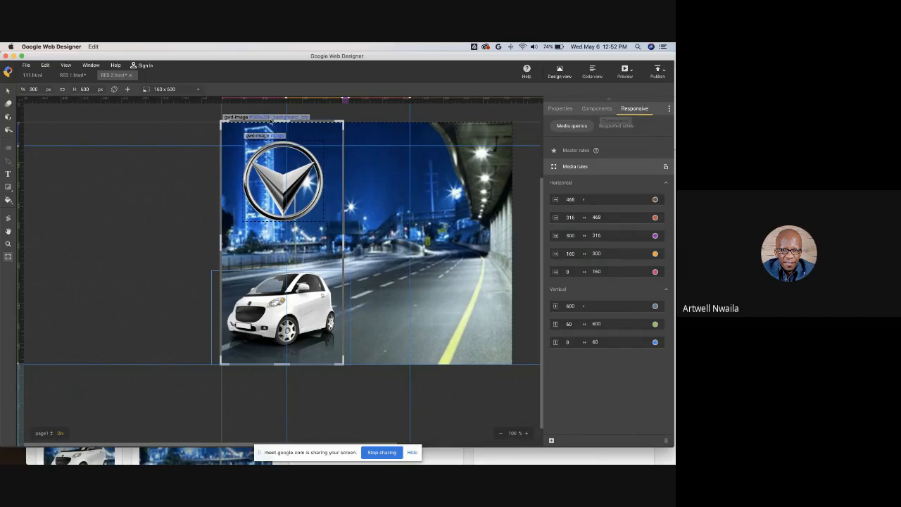
- Switch to the Module 4 slides in Chrome, start the presentation and advance to the closing slide
mouse_move(163, 454)
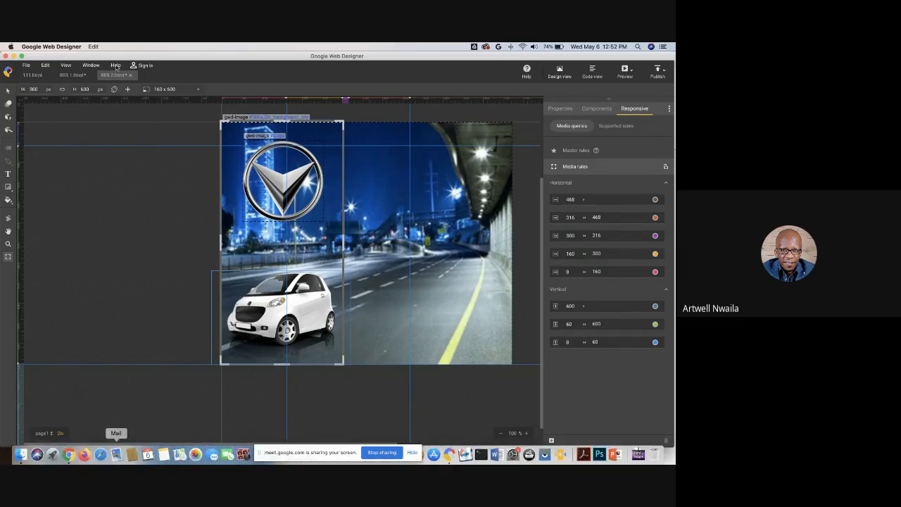
drag(131, 56, 319, 46)
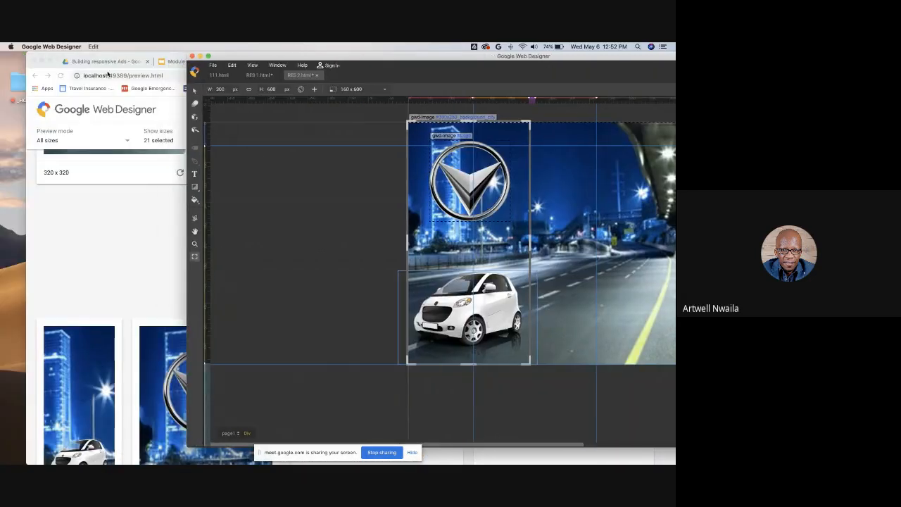
click(169, 60)
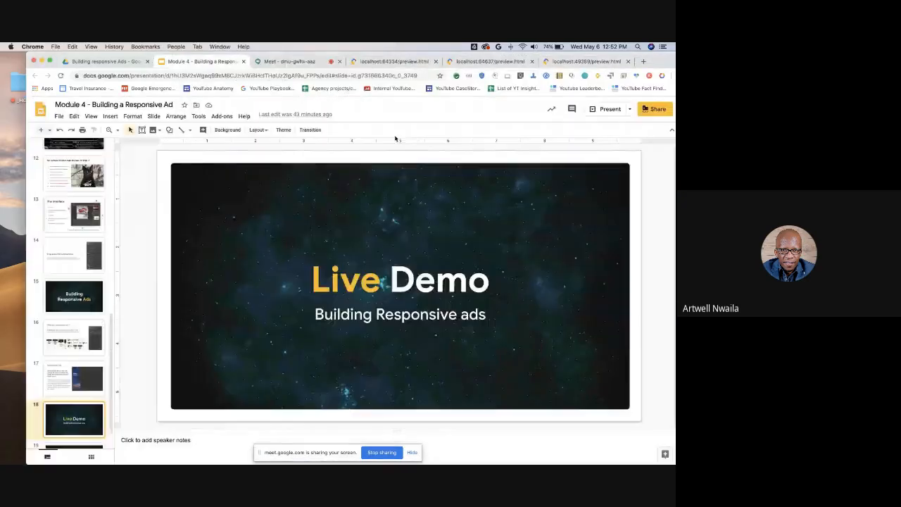
click(603, 109)
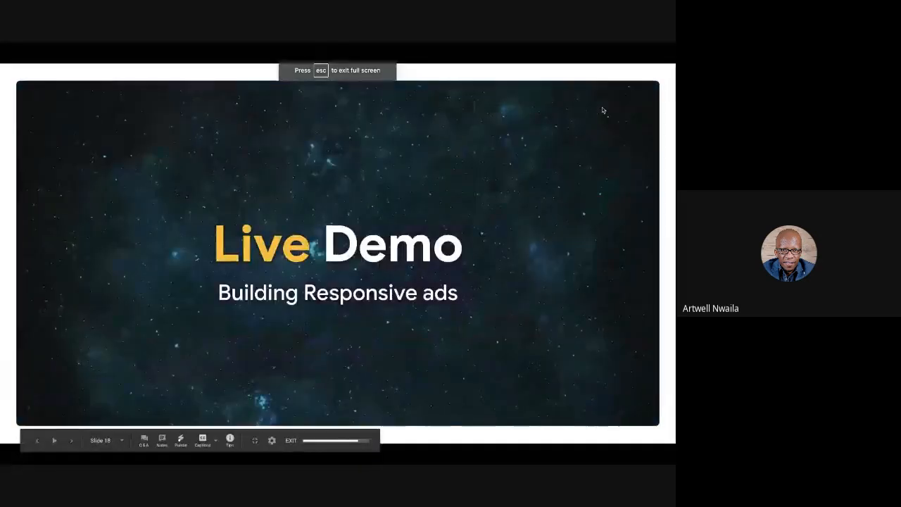
key(Right)
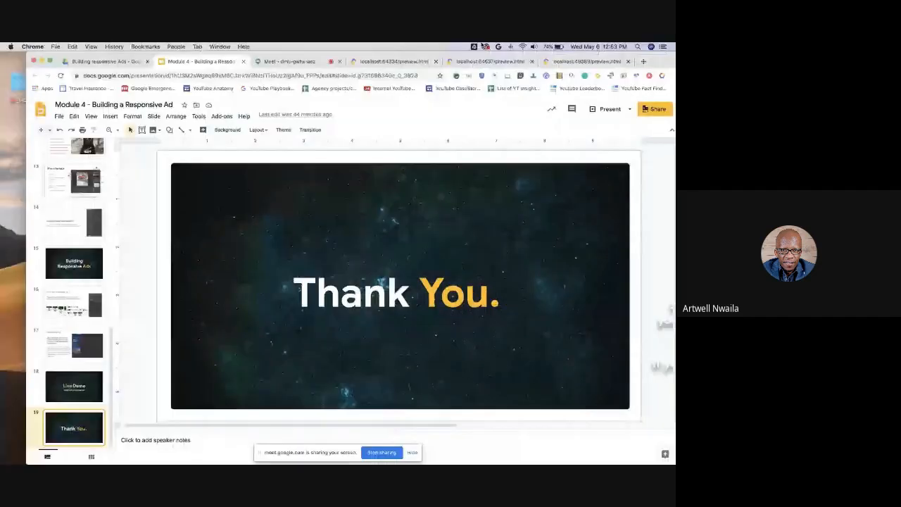
- Switch to the Google Meet tab and open the presenting, meeting details and more-options menus
click(290, 61)
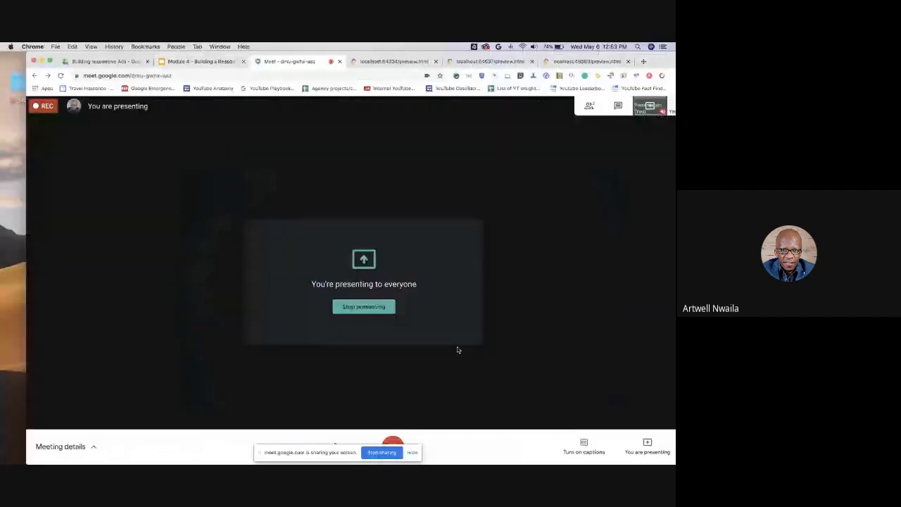
click(649, 442)
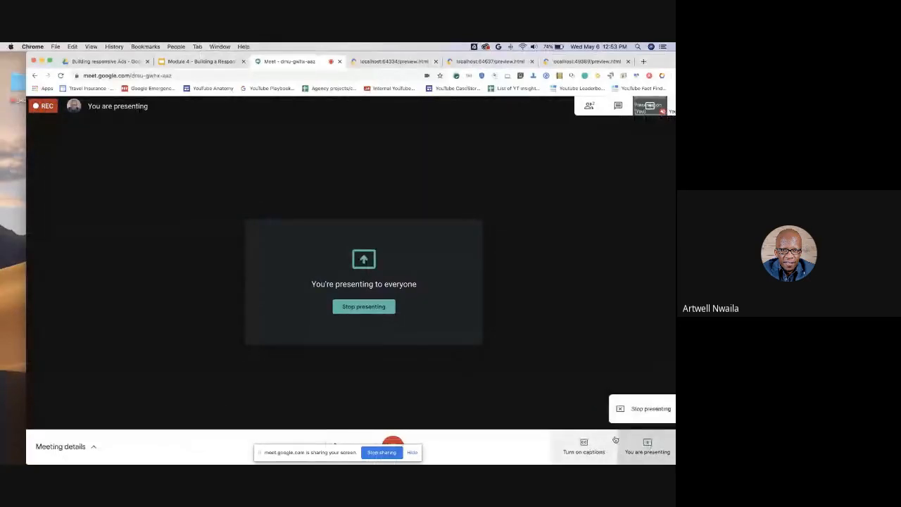
click(530, 458)
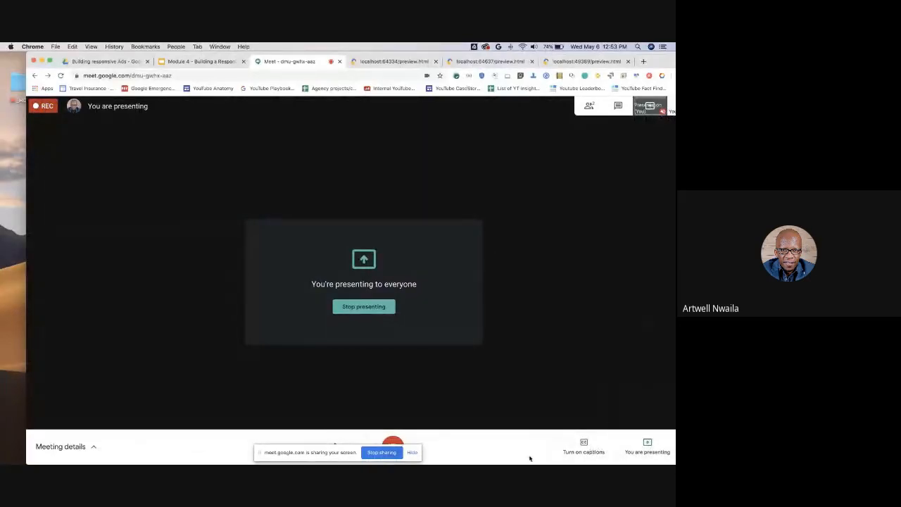
click(94, 449)
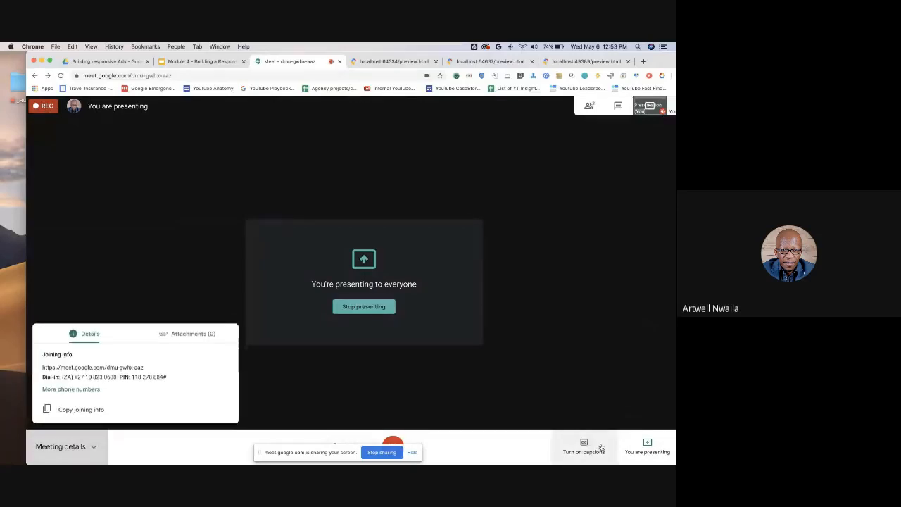
click(649, 451)
drag(659, 63, 632, 65)
click(663, 448)
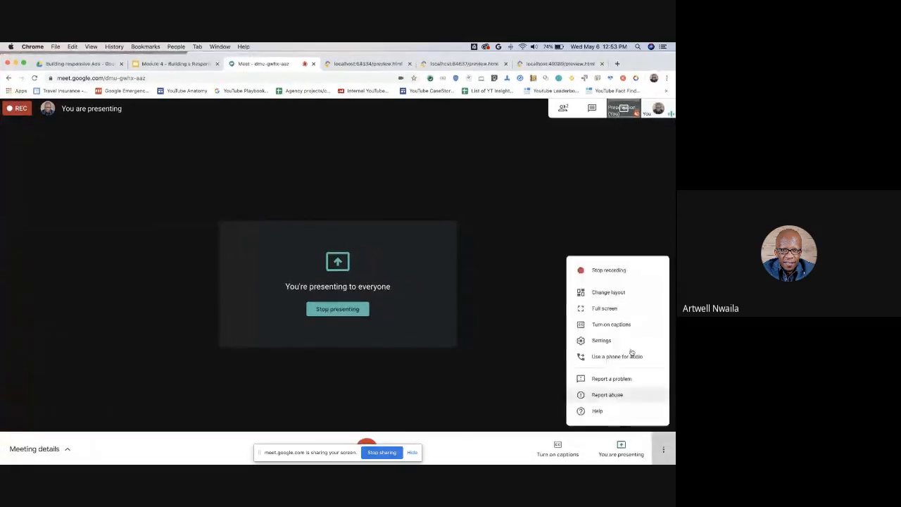